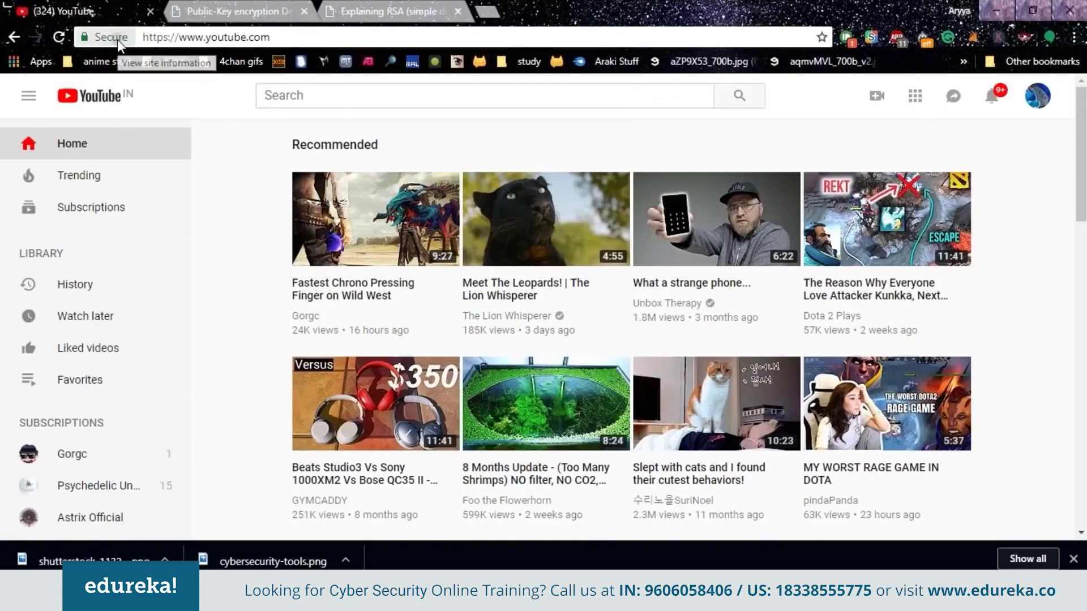
# View YouTube's site certificate, look through its detail fields such as signature algorithm and public key, and close it.
pyautogui.click(117, 39)
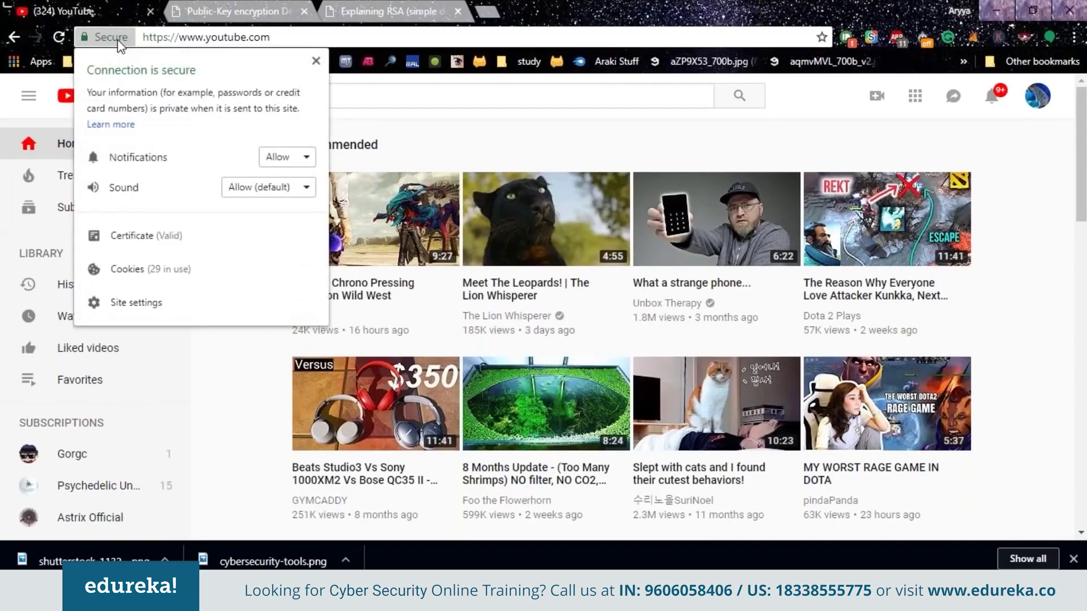
pyautogui.click(156, 234)
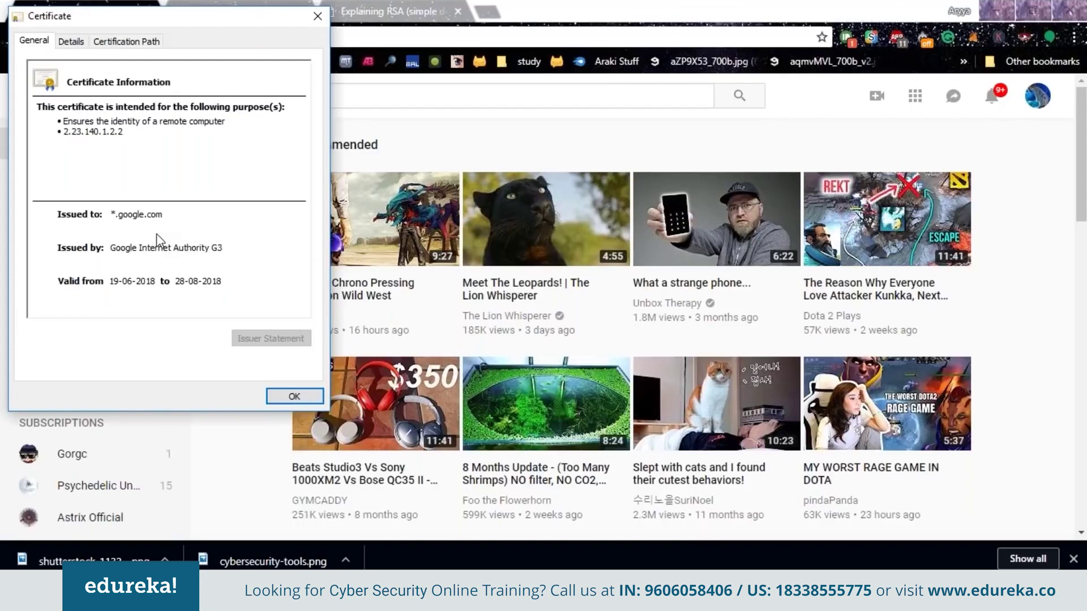
pyautogui.click(70, 42)
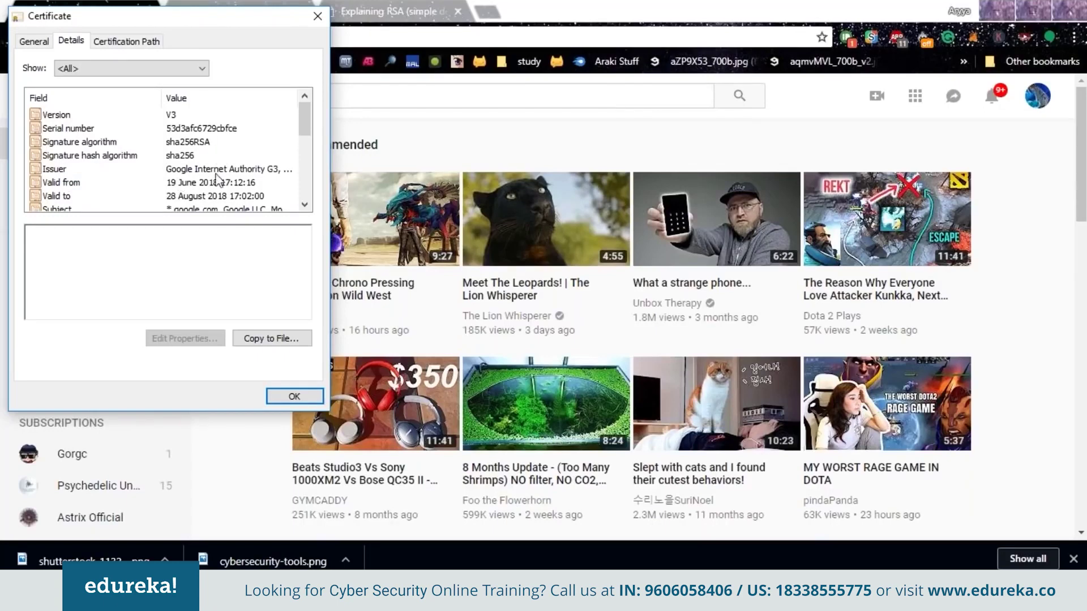
pyautogui.scroll(-1, 259, 190)
pyautogui.scroll(-3, 260, 190)
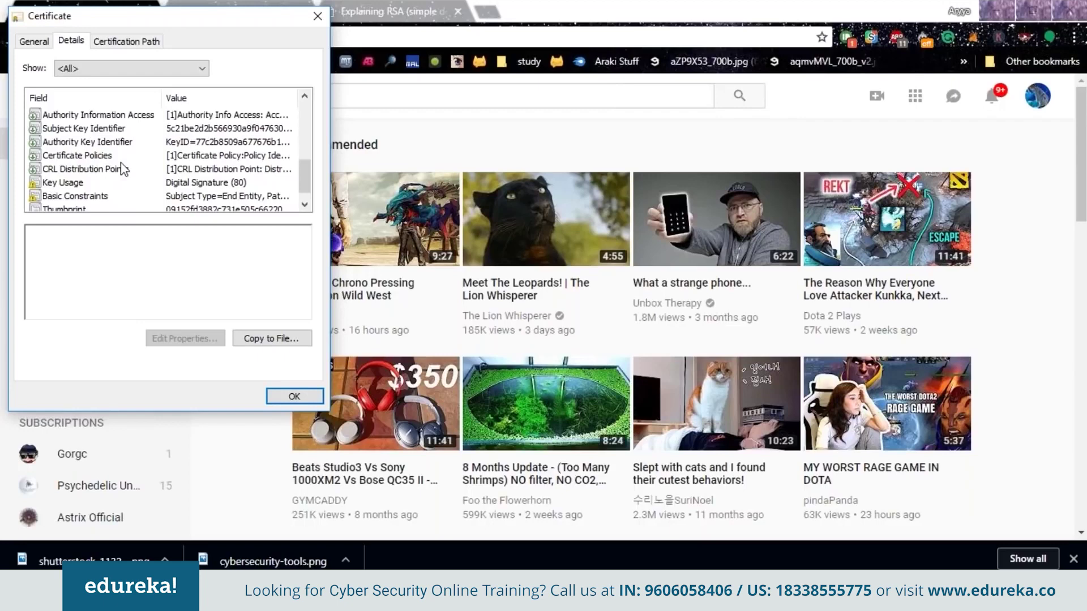
pyautogui.scroll(1, 185, 189)
pyautogui.scroll(2, 186, 190)
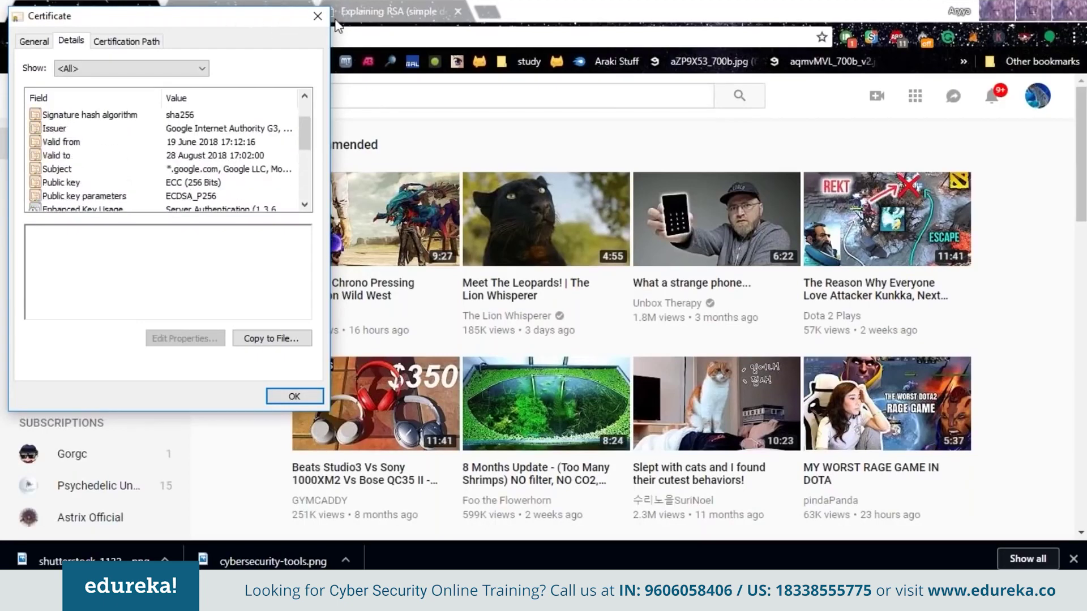
pyautogui.click(308, 17)
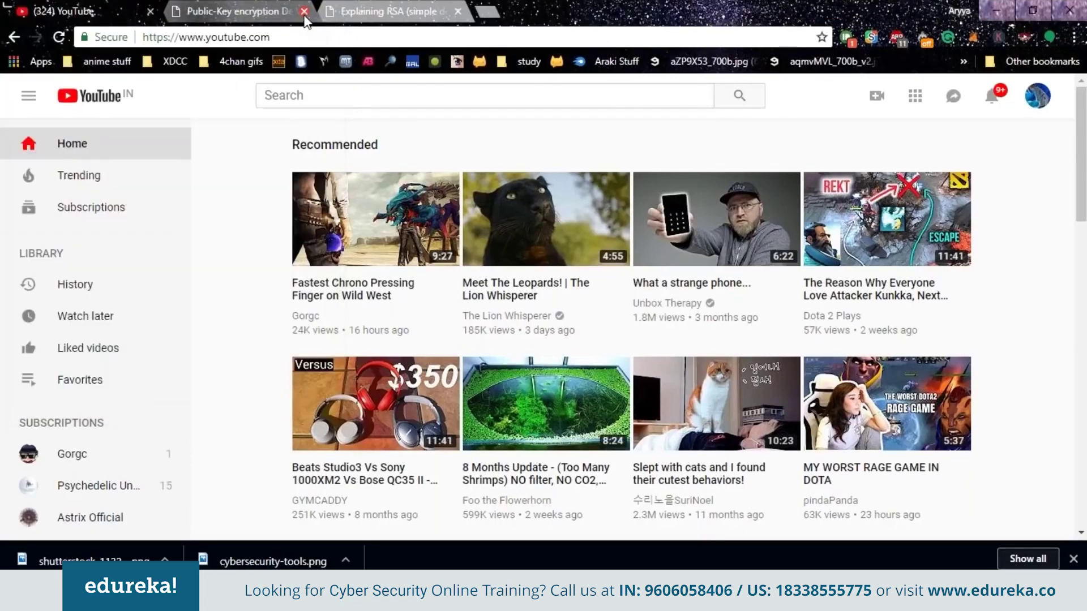
# On the public-key encryption demo page, generate a key pair and enter the message "Hi there, when is the exam tomorrow".
pyautogui.click(270, 7)
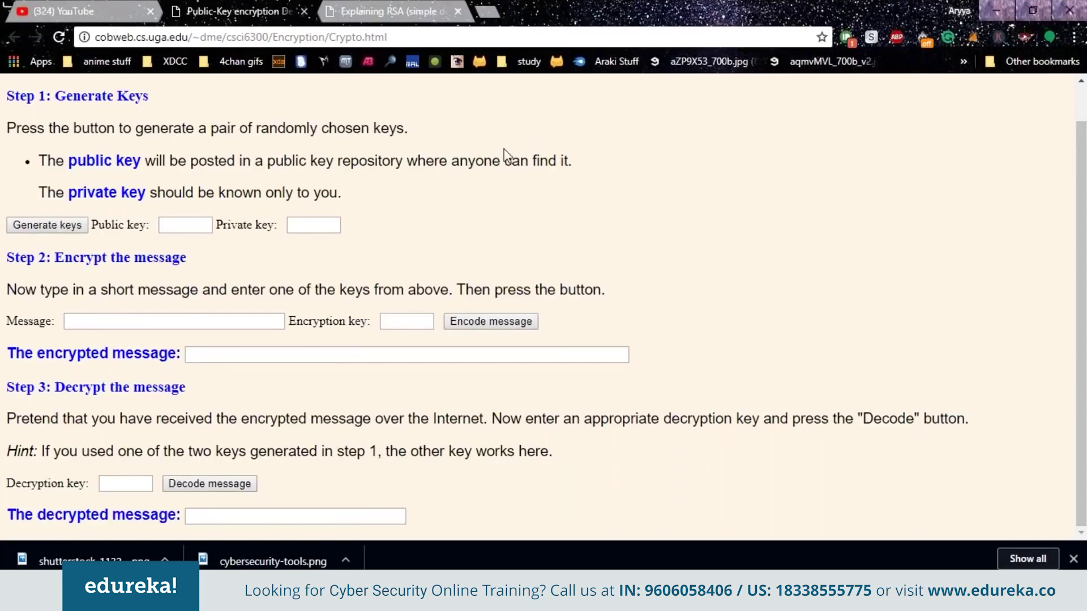
pyautogui.click(78, 223)
pyautogui.click(101, 322)
pyautogui.write('Hi there, when is the exam tomorrow')
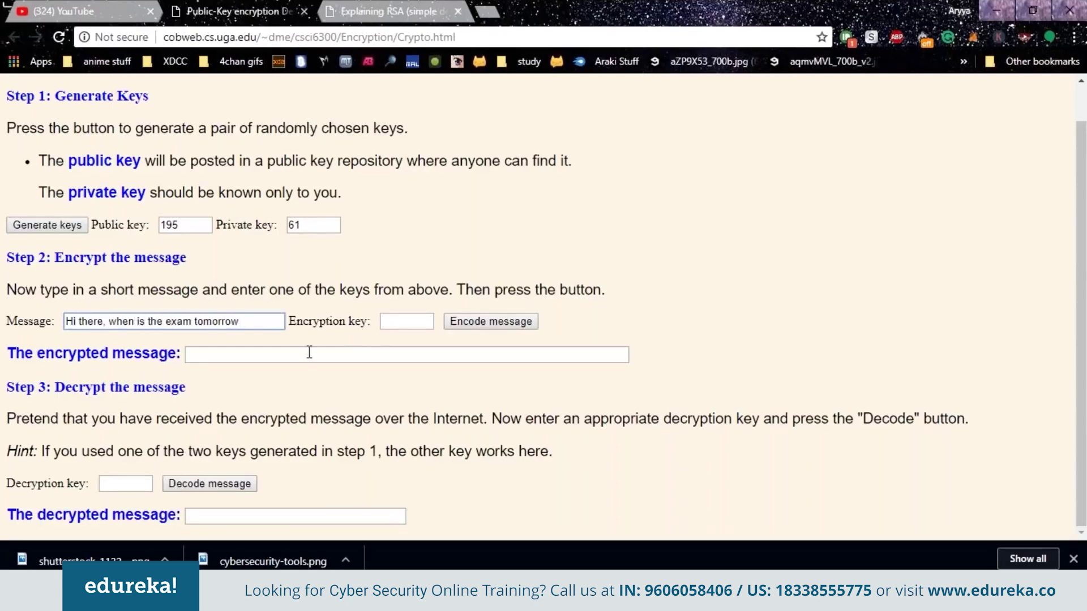
# Encode the message using the generated public key as the encryption key.
pyautogui.click(411, 328)
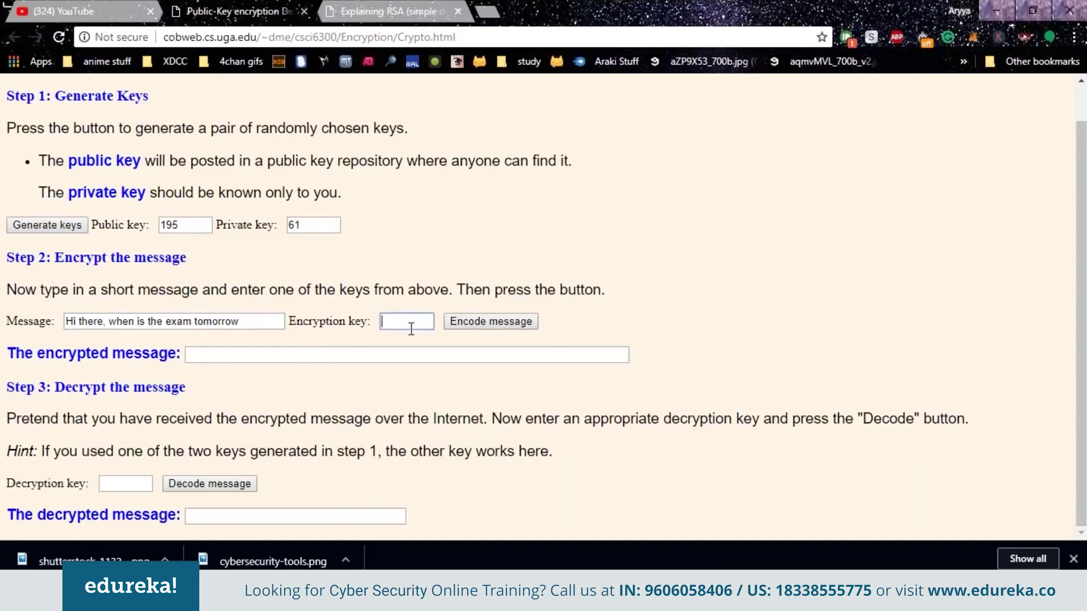
pyautogui.write('195')
pyautogui.click(517, 328)
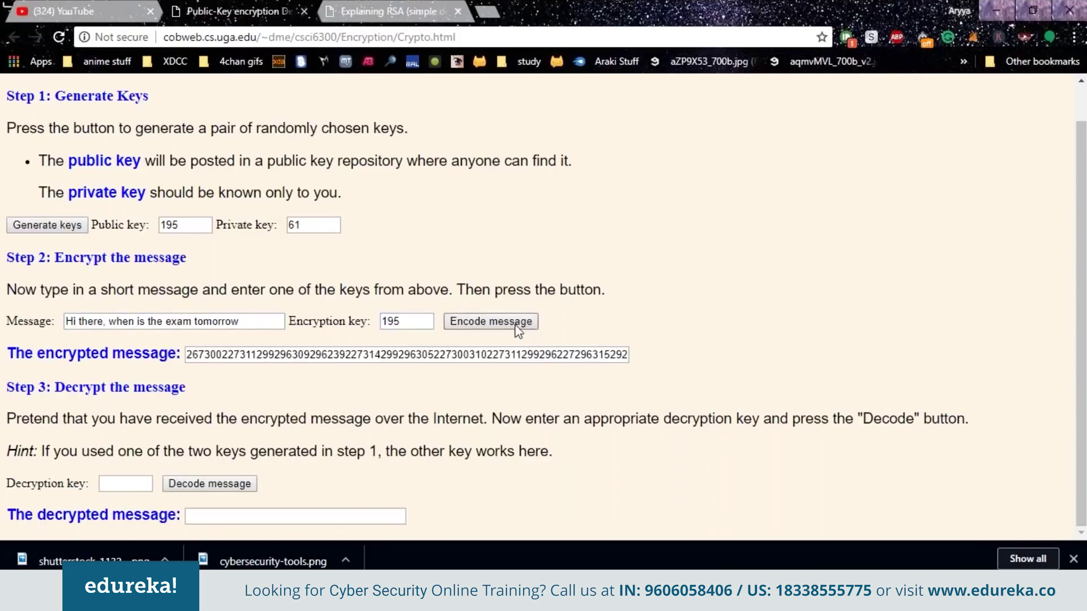
pyautogui.click(189, 355)
pyautogui.moveTo(188, 355); pyautogui.dragTo(182, 383)
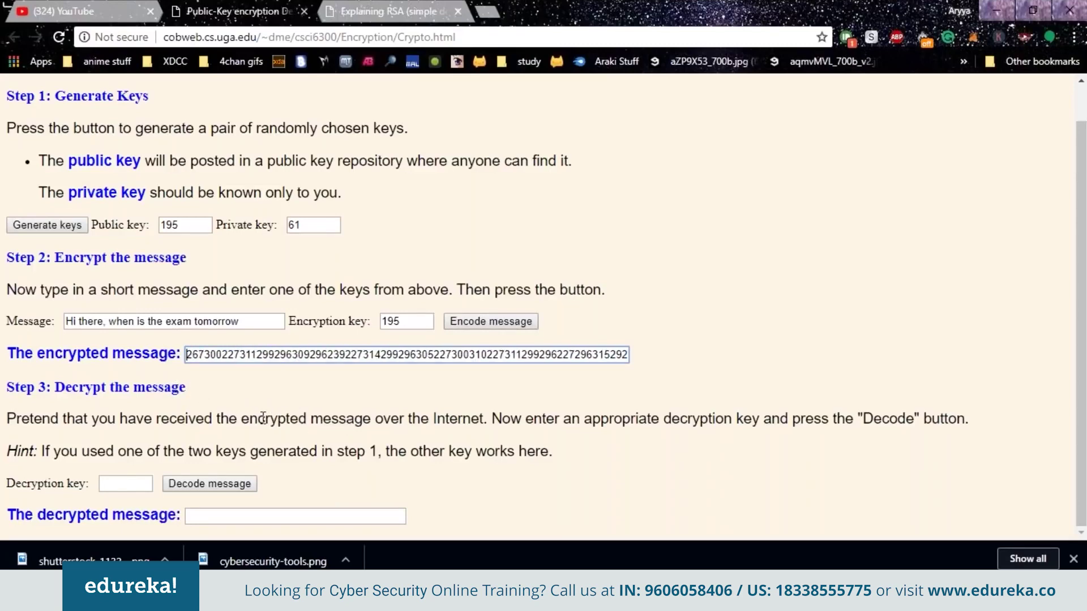
# Decode the encrypted message using the generated private key as the decryption key.
pyautogui.click(136, 479)
pyautogui.write('61')
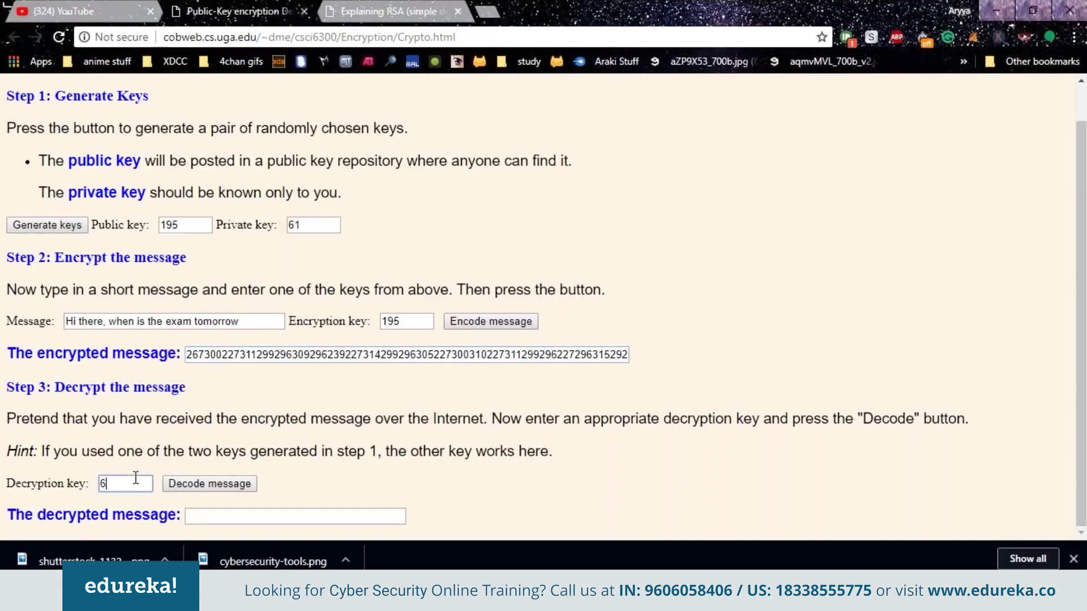
pyautogui.click(185, 488)
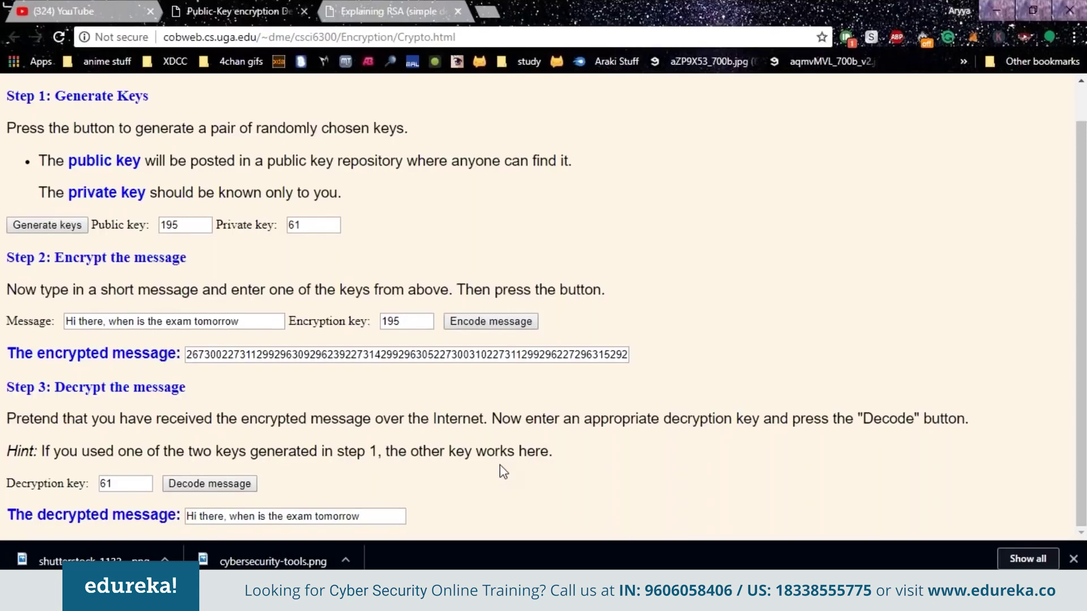
# Switch to the Explaining RSA demo page and reload it to clear the filled-in values.
pyautogui.click(399, 9)
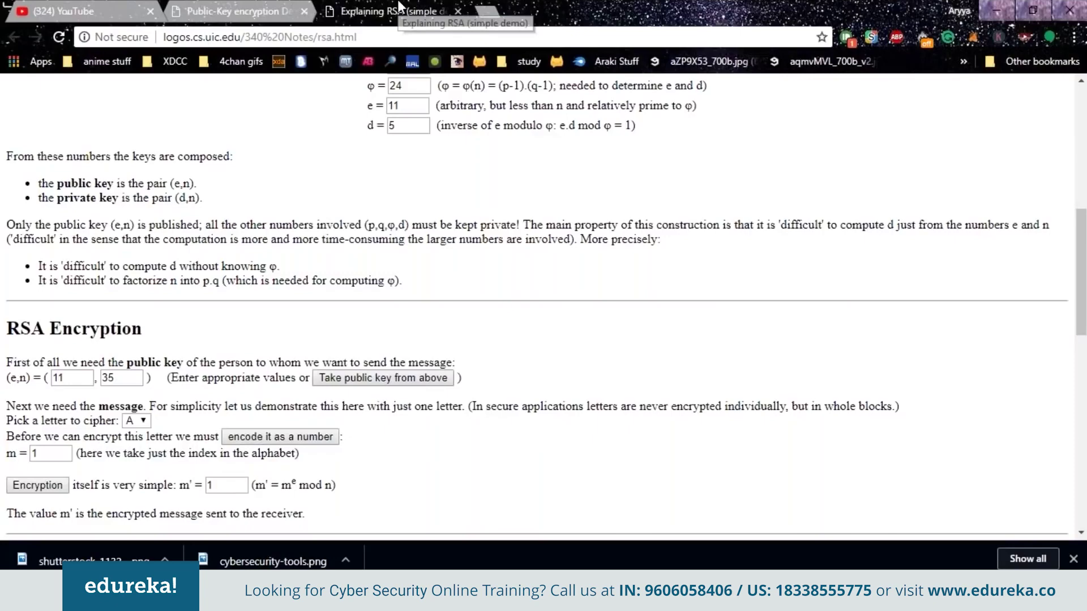
pyautogui.scroll(8, 426, 301)
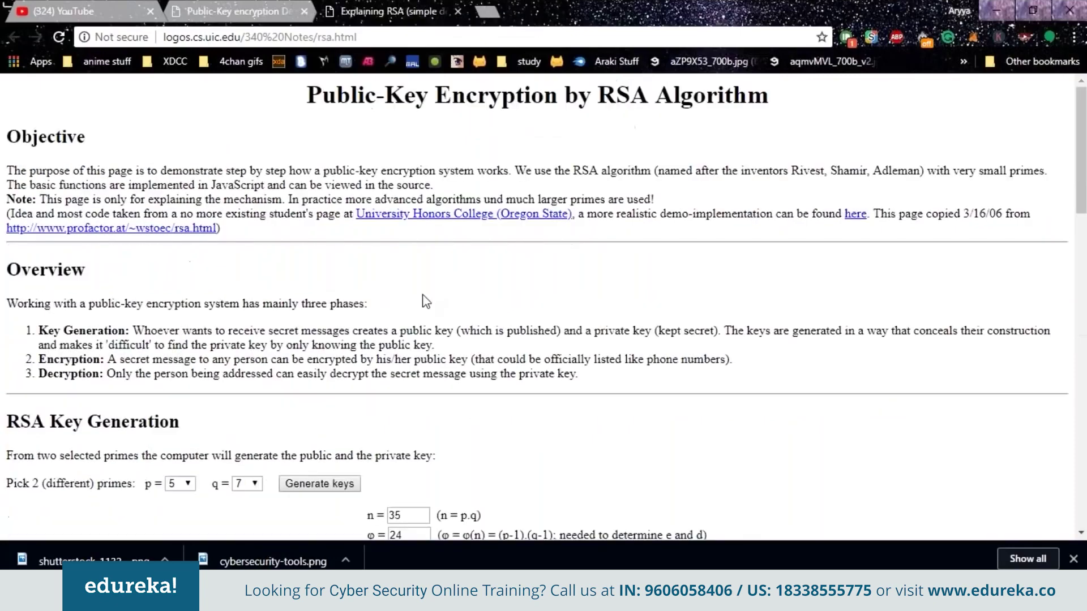
pyautogui.hotkey('ctrl', 'l')
pyautogui.press('Return')
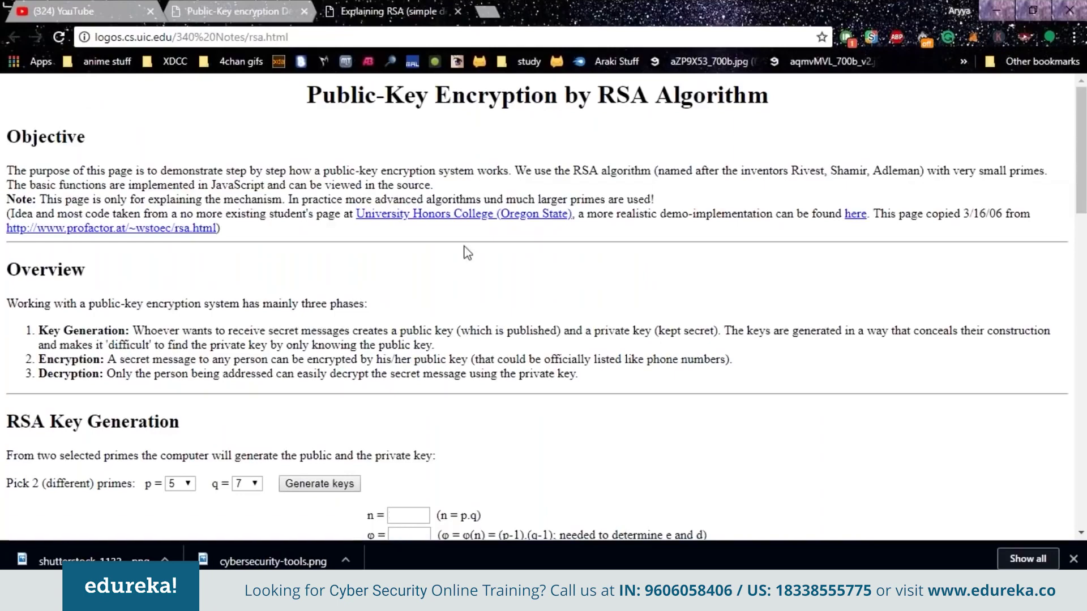
# Read the RSA page's objective, its overview of the three phases and the RSA Key Generation section.
pyautogui.scroll(-1, 470, 255)
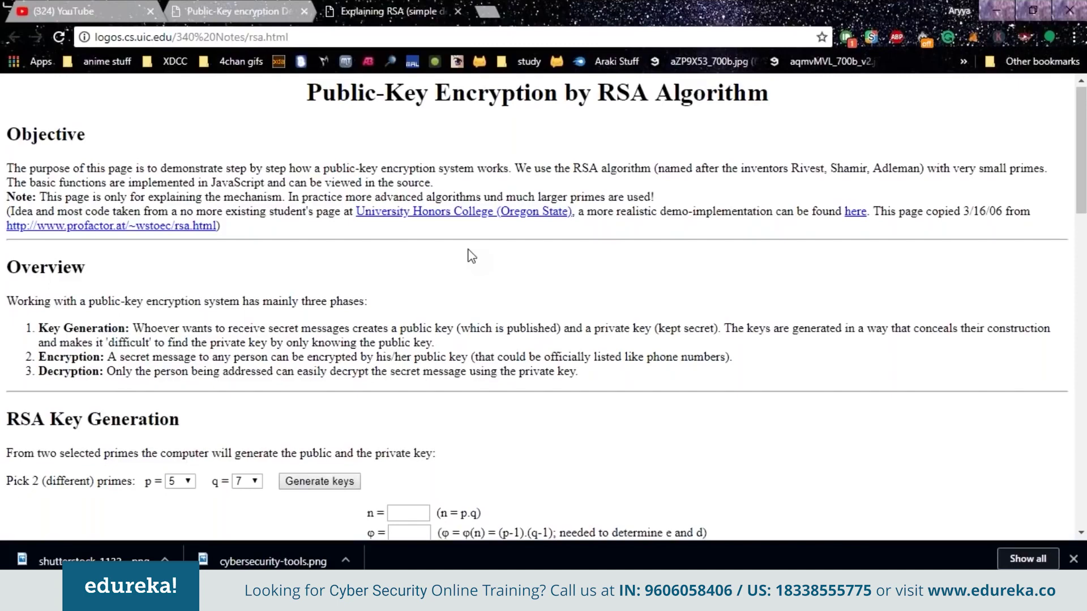
pyautogui.scroll(-4, 470, 255)
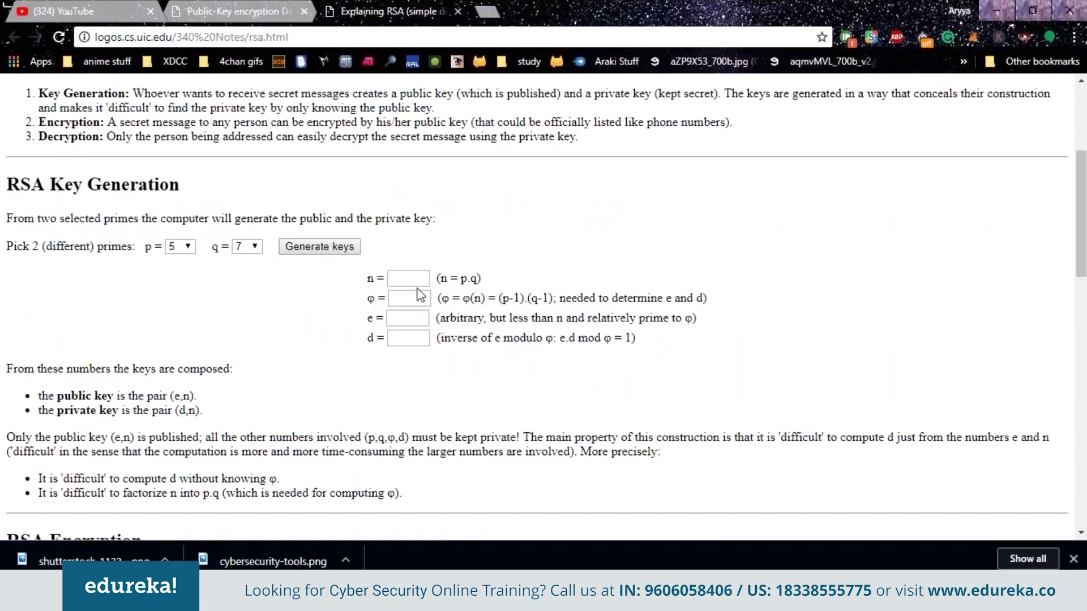
pyautogui.scroll(4, 610, 273)
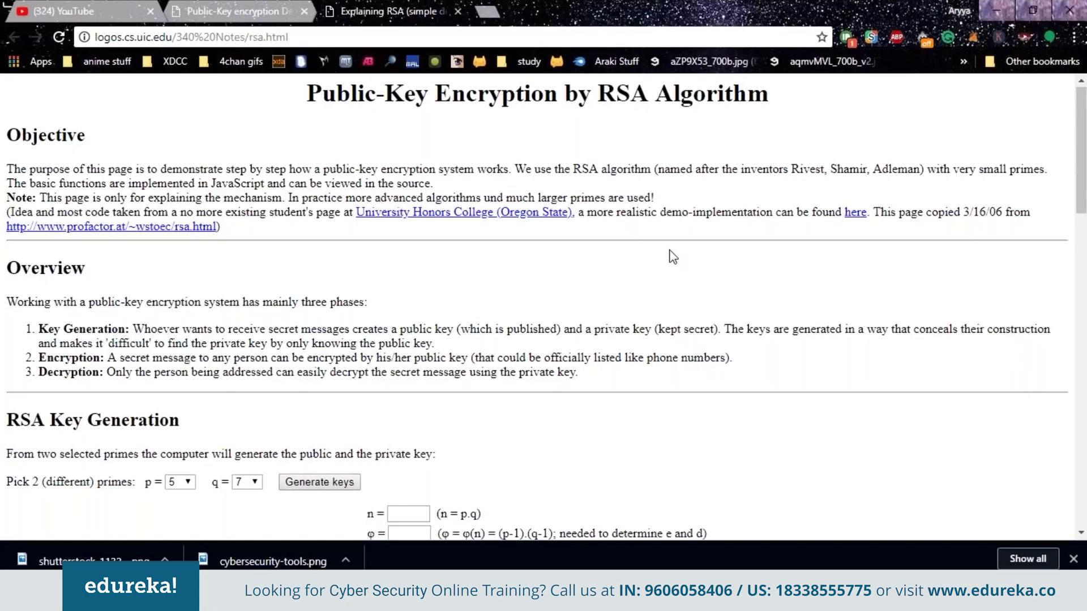
pyautogui.scroll(-1, 673, 257)
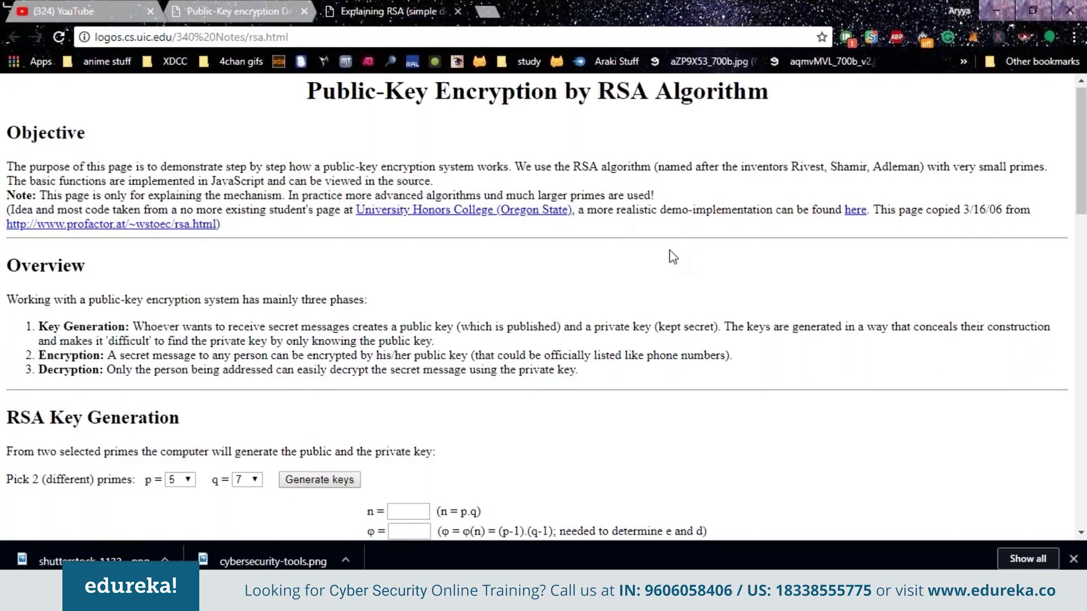
pyautogui.scroll(-3, 672, 256)
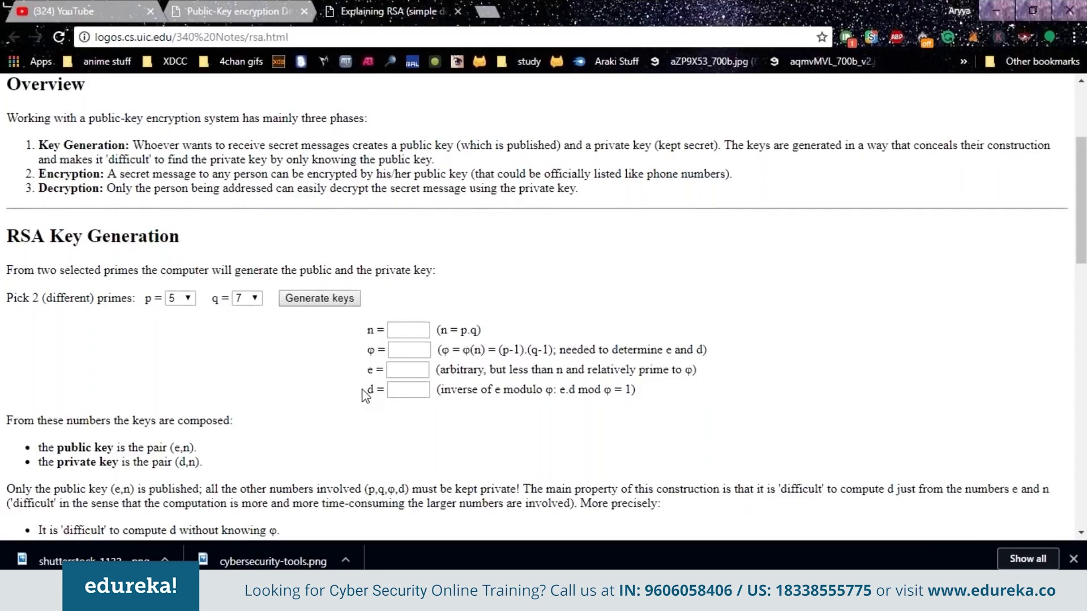
pyautogui.scroll(-1, 365, 395)
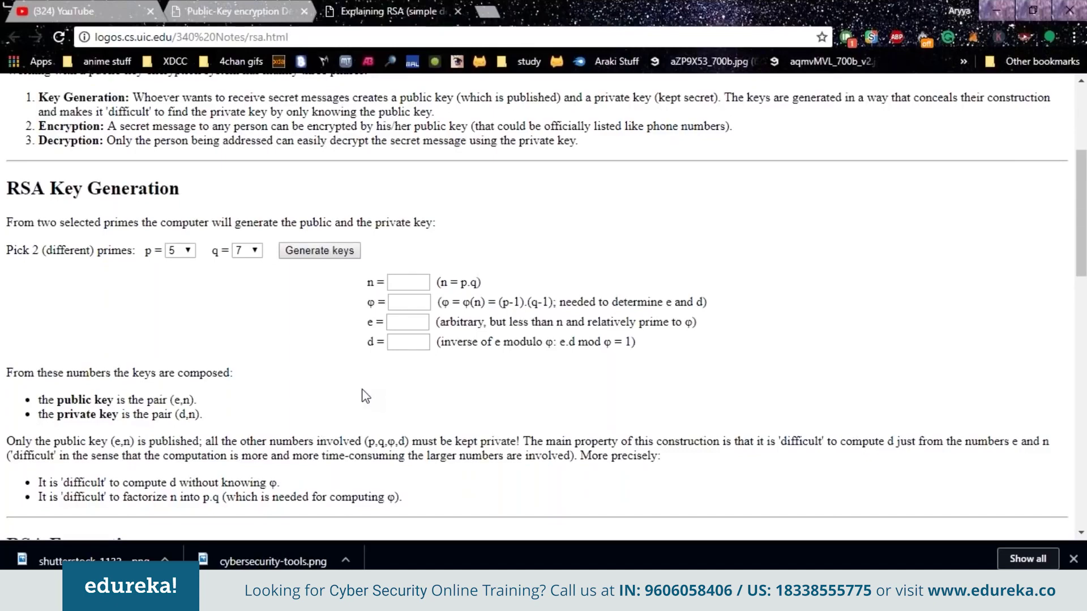
pyautogui.scroll(-1, 365, 395)
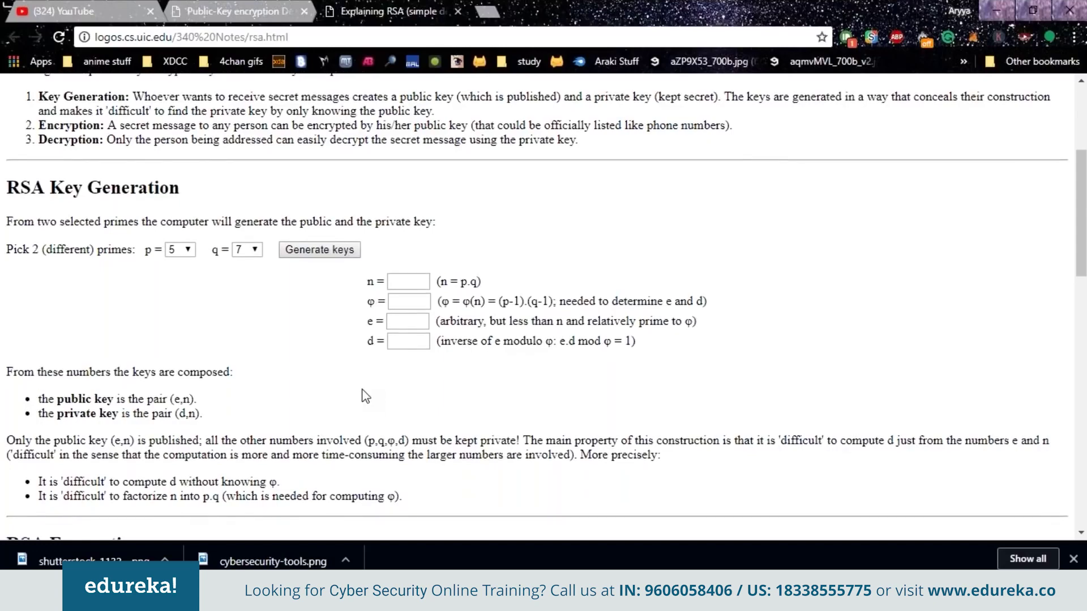
pyautogui.scroll(-2, 365, 395)
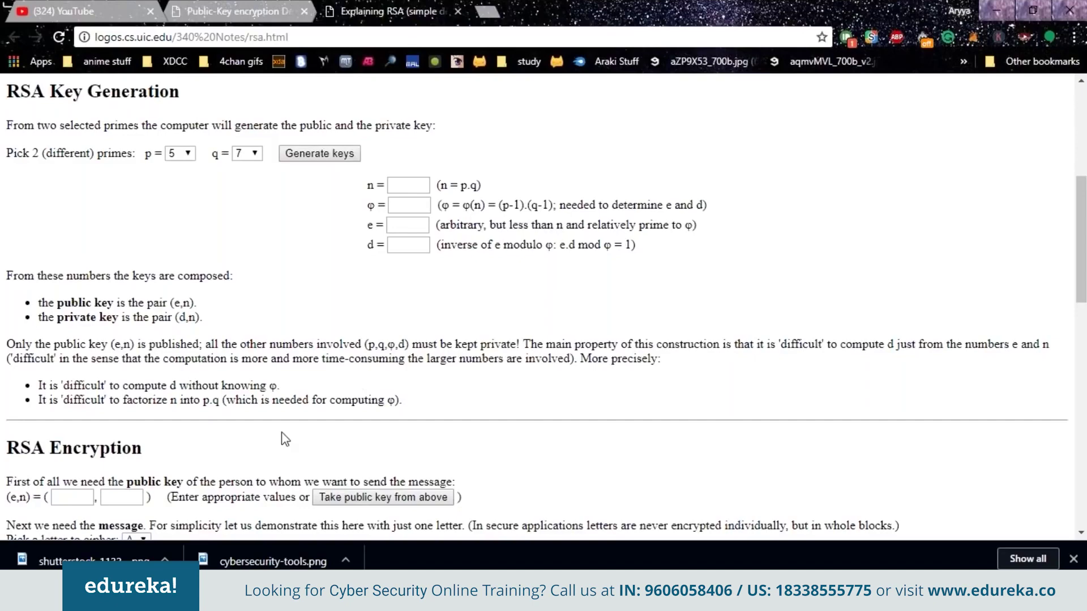
# In RSA Key Generation, set n to 35 and generate the keys from the primes p = 5 and q = 7.
pyautogui.click(401, 185)
pyautogui.write('3')
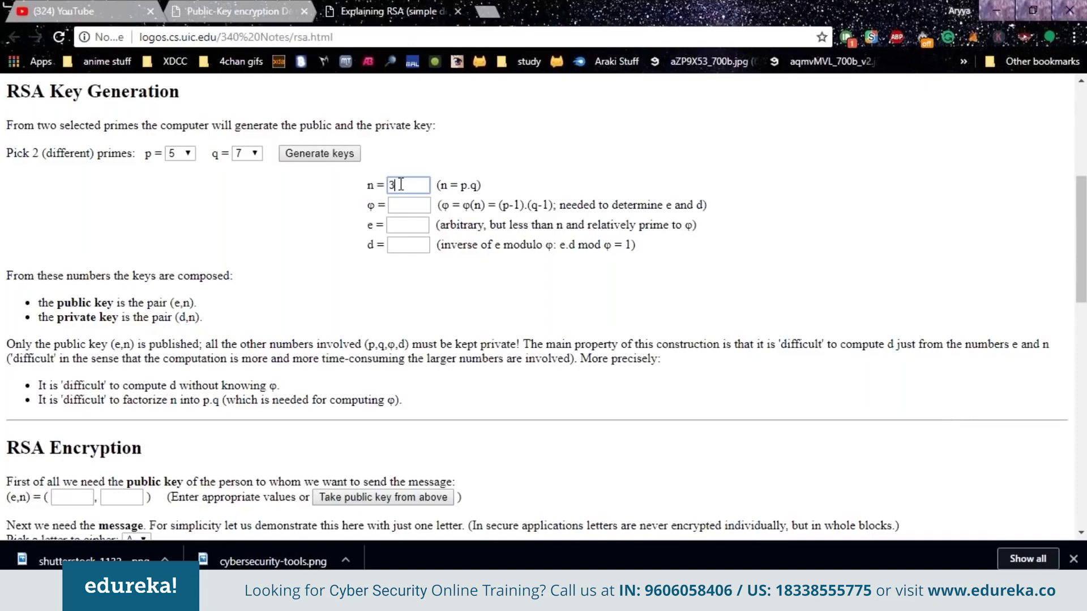
pyautogui.write('5')
pyautogui.click(294, 156)
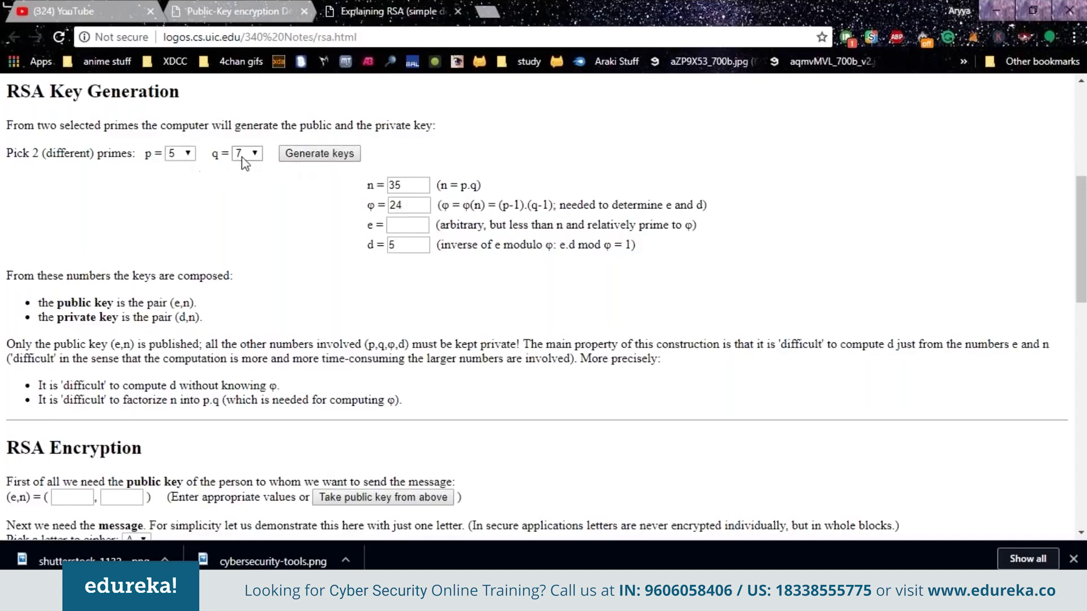
# Set the value e to 11 in the RSA Key Generation section.
pyautogui.scroll(-1, 331, 313)
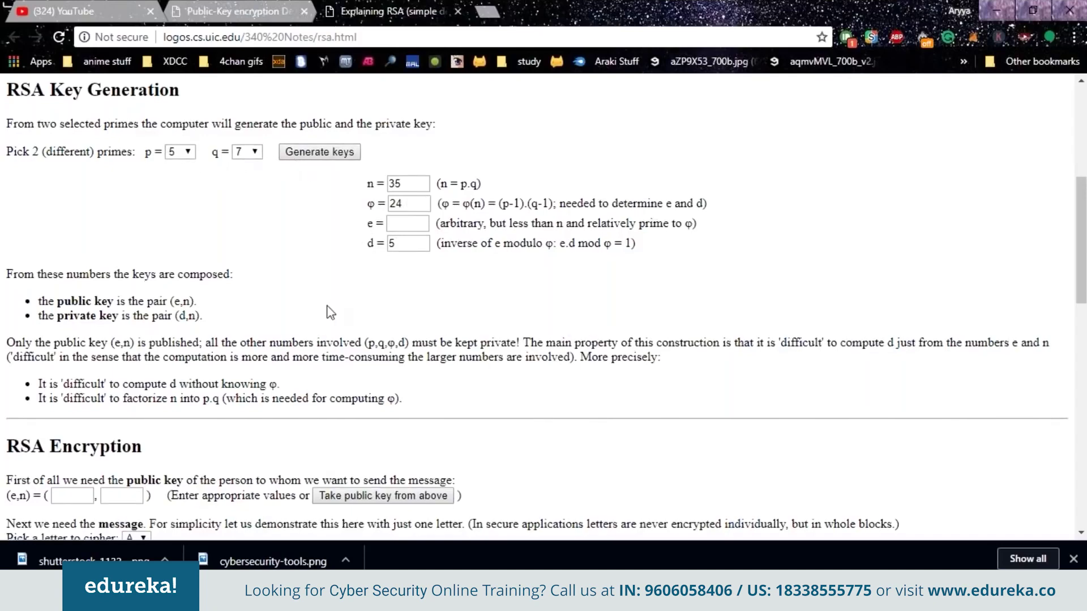
pyautogui.scroll(-1, 330, 313)
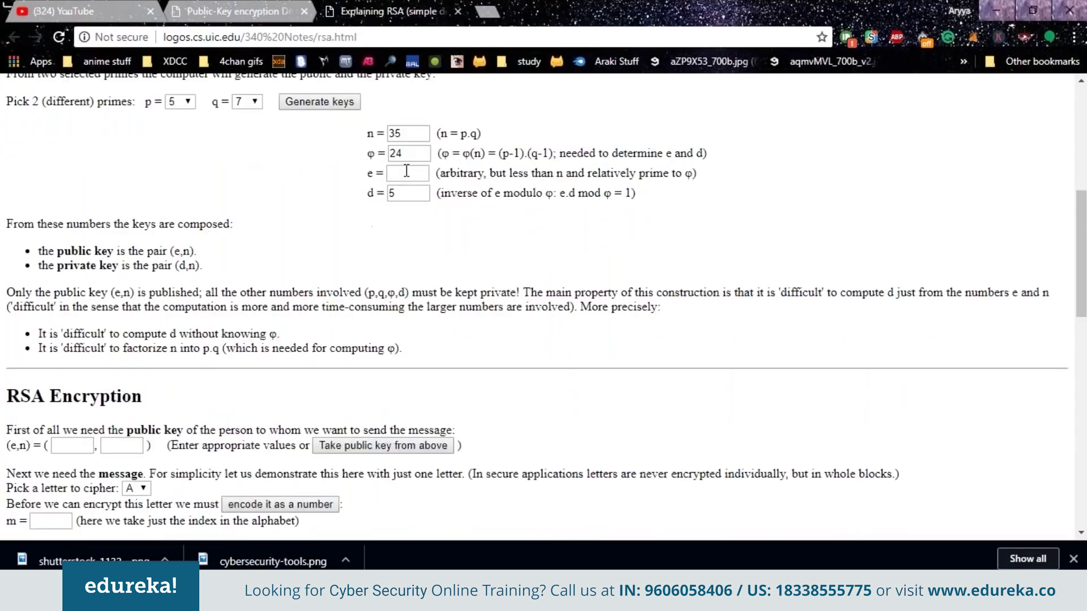
pyautogui.click(406, 171)
pyautogui.write('11')
# In the RSA Encryption section, enter the public key pair (e,n) as 11 and 35.
pyautogui.scroll(-4, 275, 194)
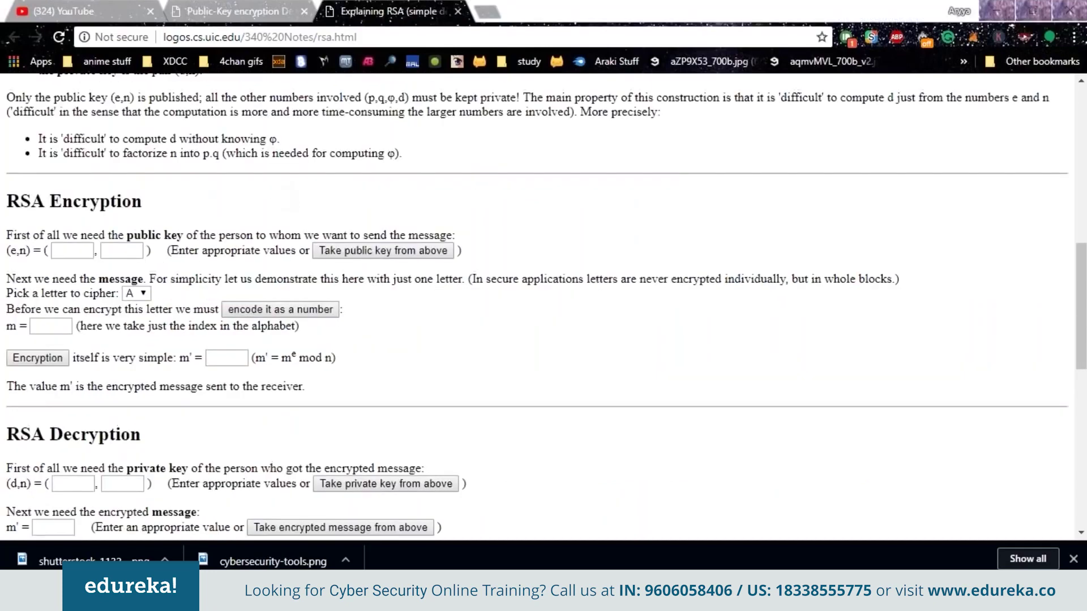
pyautogui.scroll(-3, 543, 306)
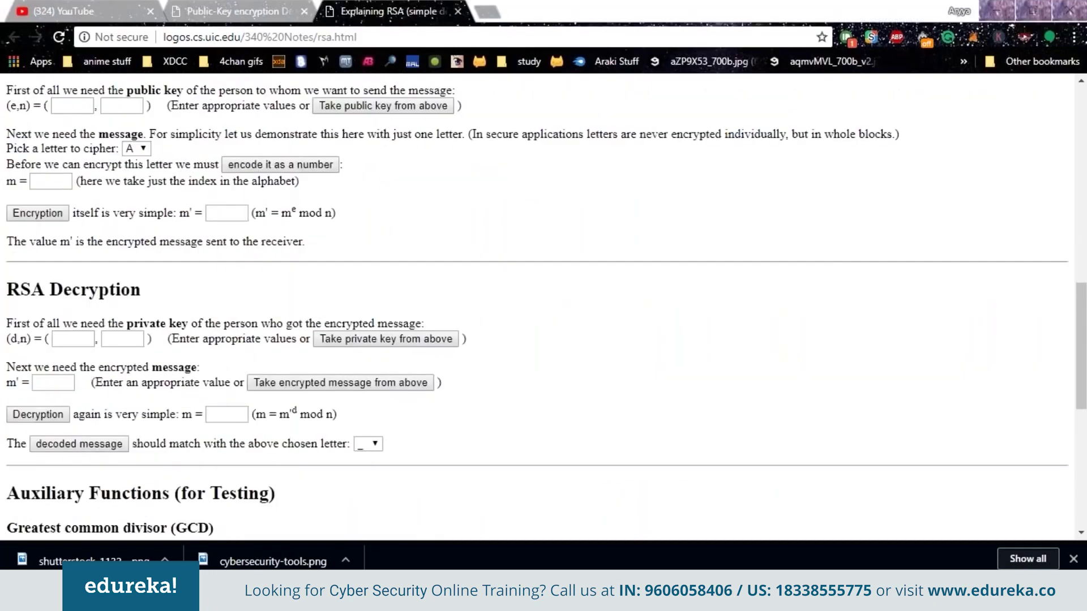
pyautogui.scroll(4, 172, 284)
pyautogui.scroll(3, 171, 285)
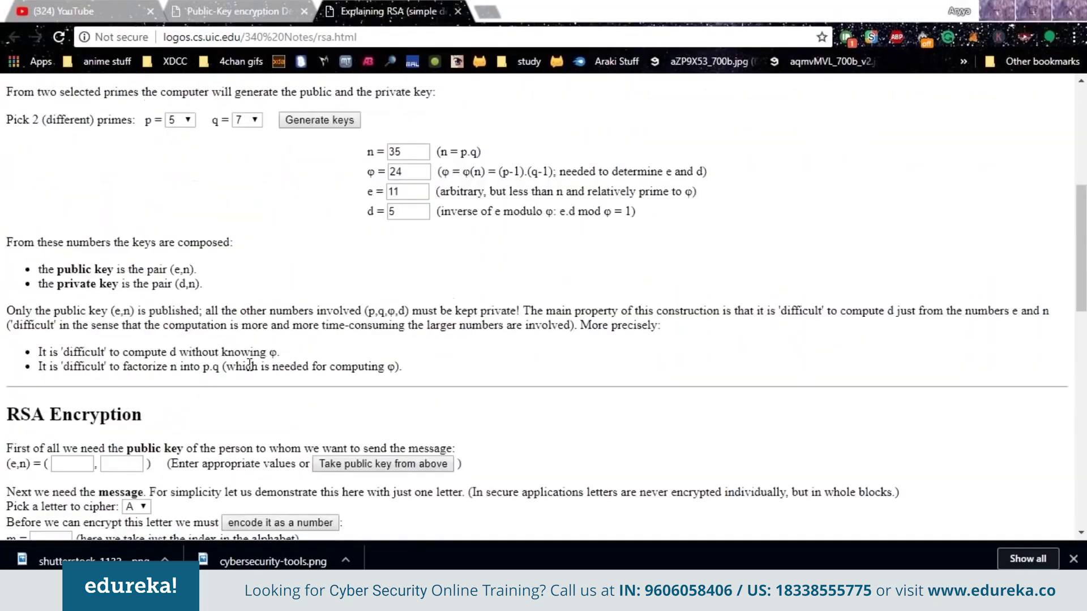
pyautogui.click(78, 466)
pyautogui.write('11')
pyautogui.click(110, 466)
pyautogui.write('35')
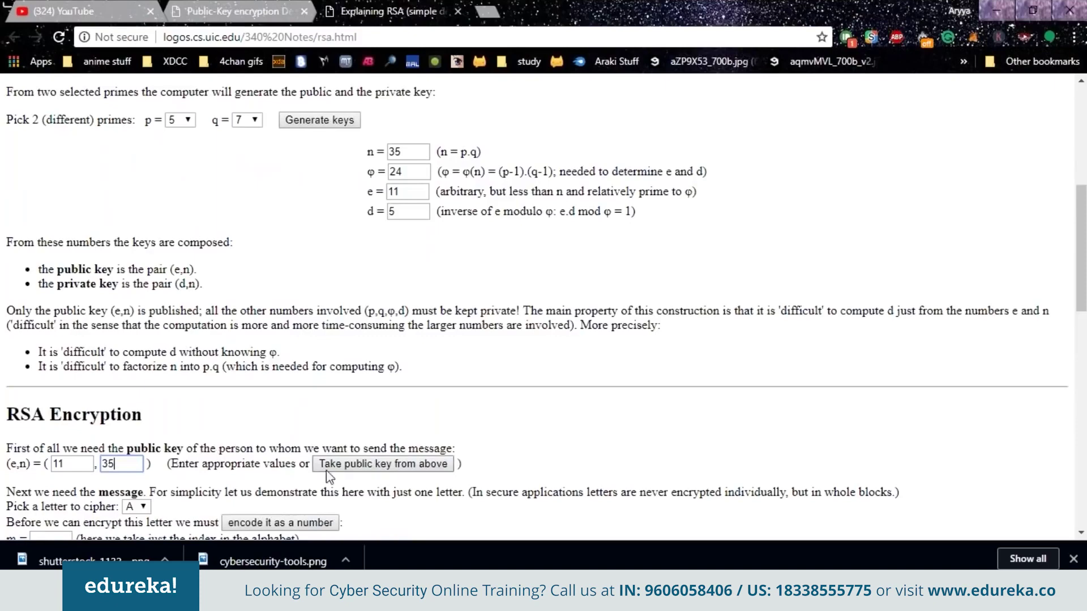
# Encode the chosen letter A as the number m for RSA encryption.
pyautogui.scroll(-1, 328, 476)
pyautogui.scroll(-2, 328, 475)
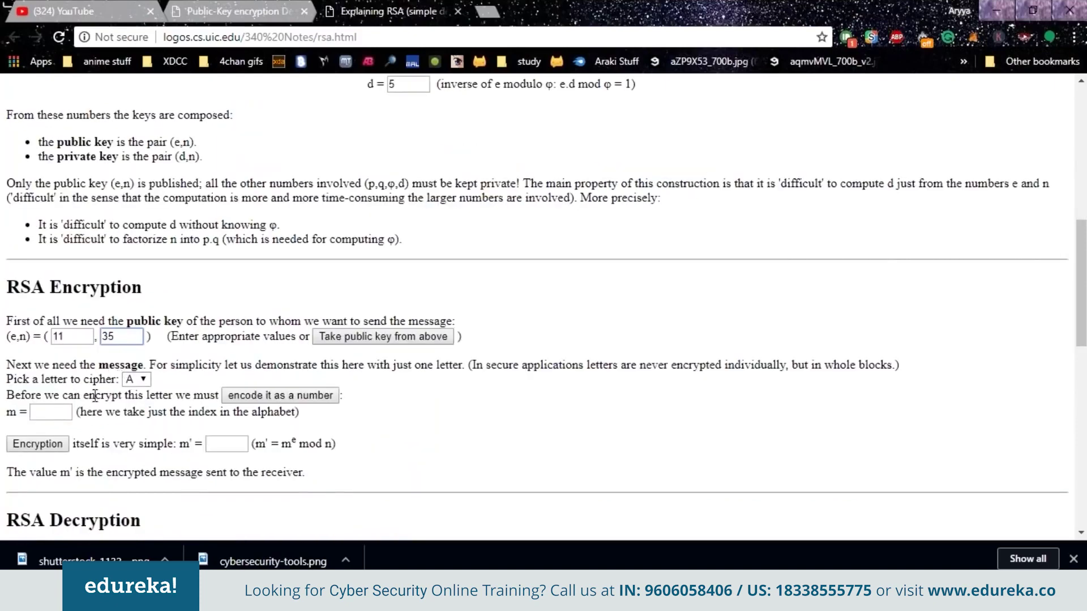
pyautogui.click(55, 410)
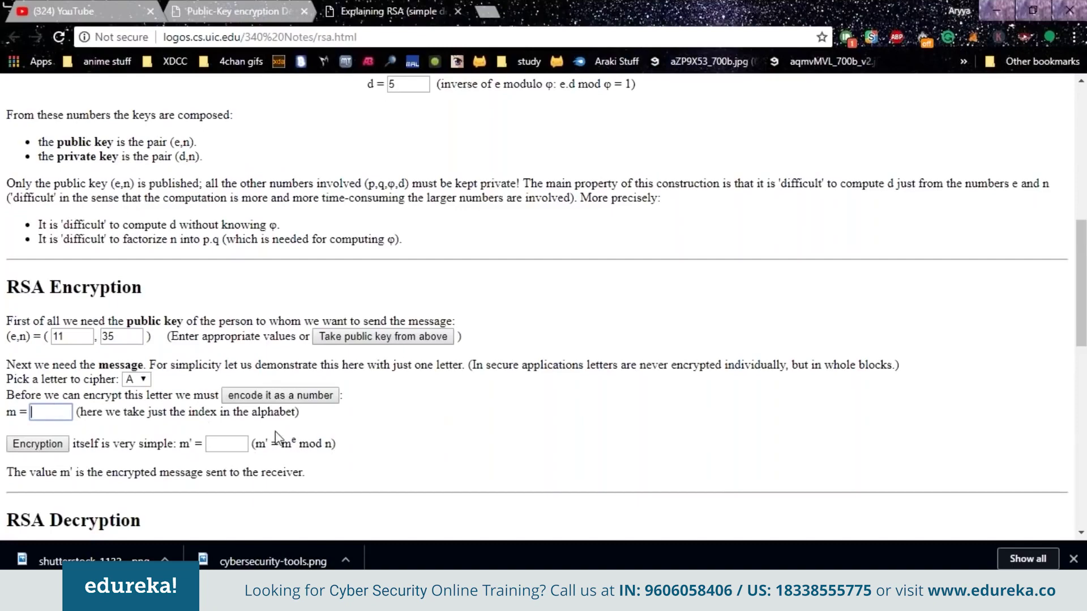
pyautogui.click(280, 395)
pyautogui.scroll(-1, 267, 470)
pyautogui.scroll(-2, 267, 470)
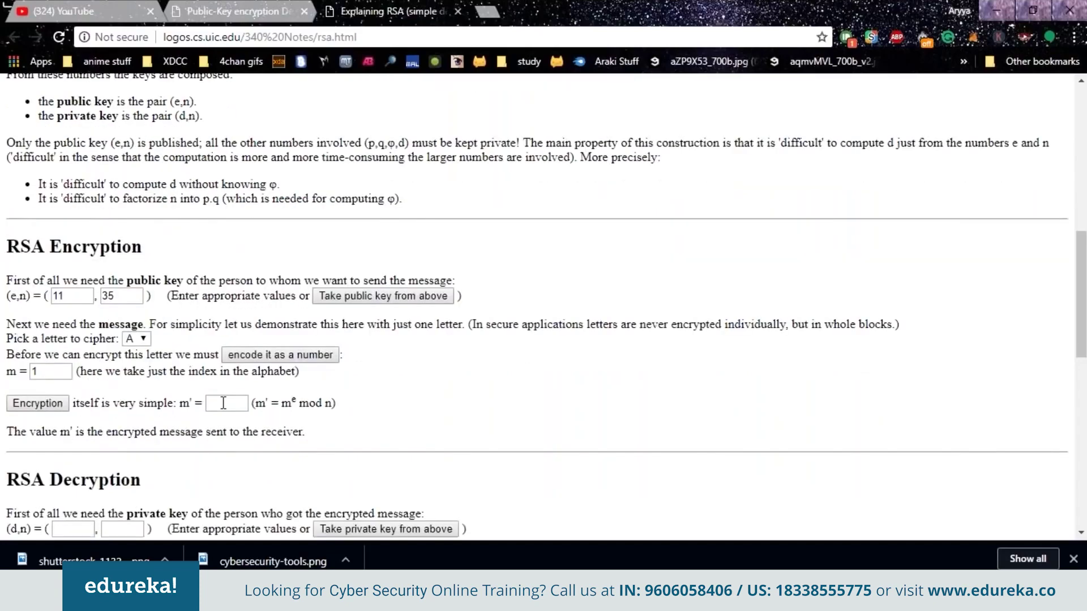
# Encrypt the encoded number m with the public key to obtain the value m' in the RSA Encryption section.
pyautogui.scroll(-2, 776, 253)
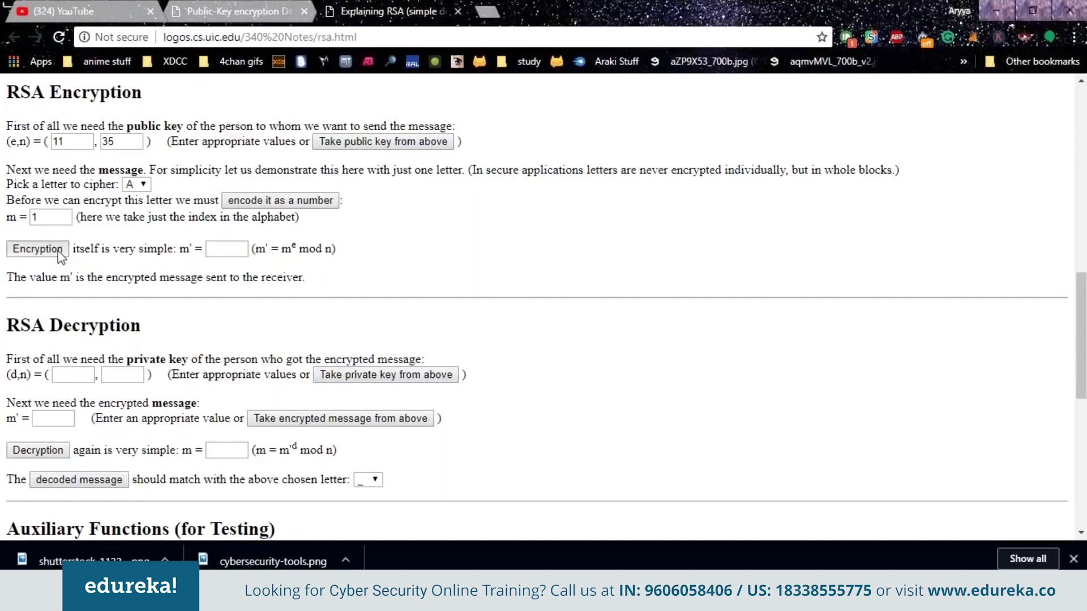
pyautogui.click(61, 253)
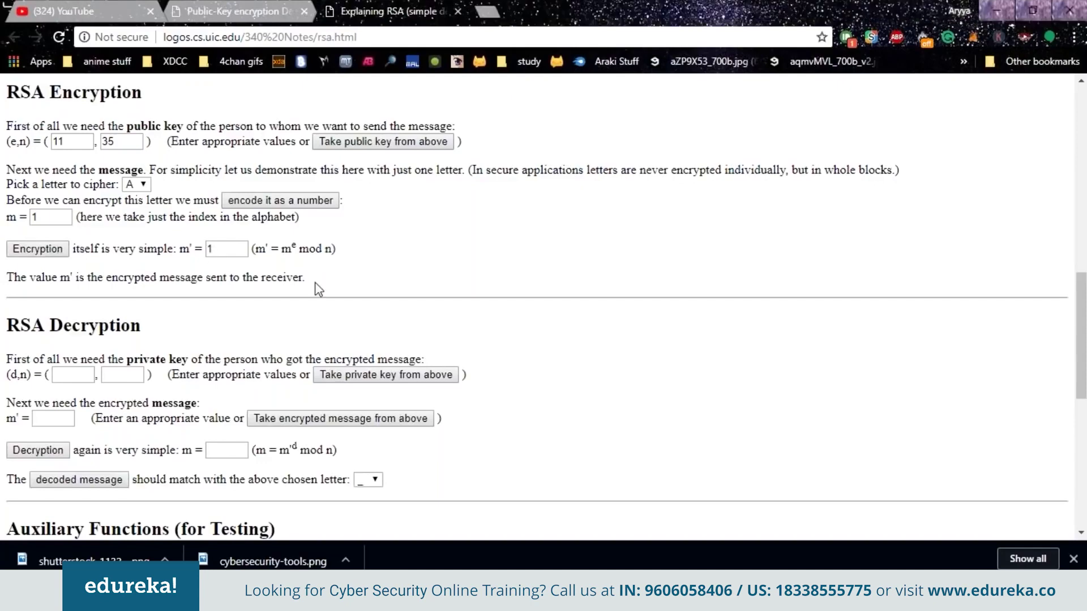
# In RSA Decryption, enter the private key pair (d,n) as 5 and 35 and take the encrypted message m' from the encryption section.
pyautogui.scroll(1, 318, 289)
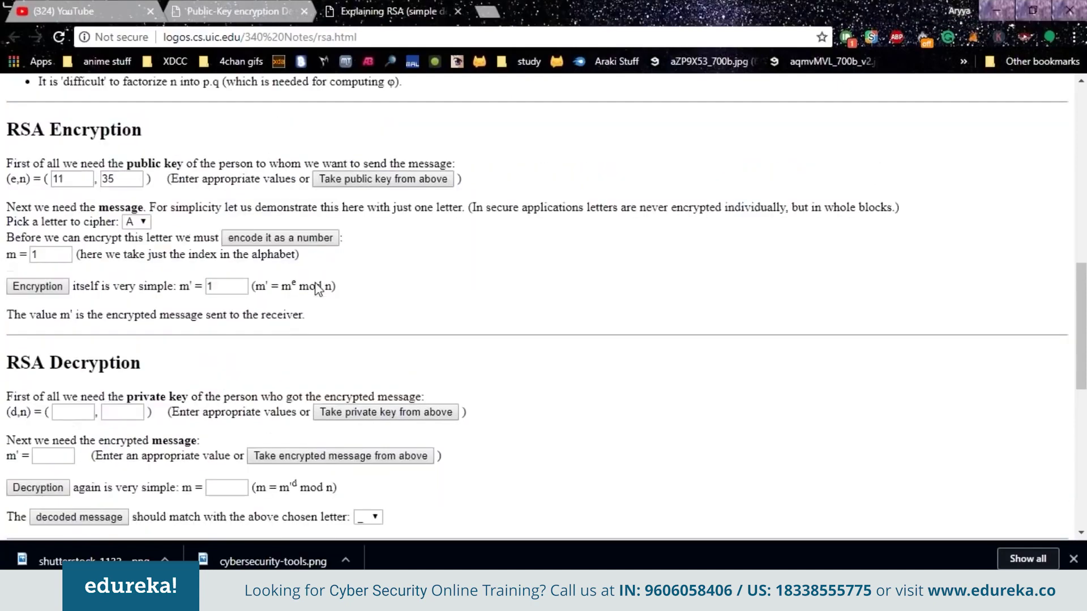
pyautogui.scroll(2, 318, 289)
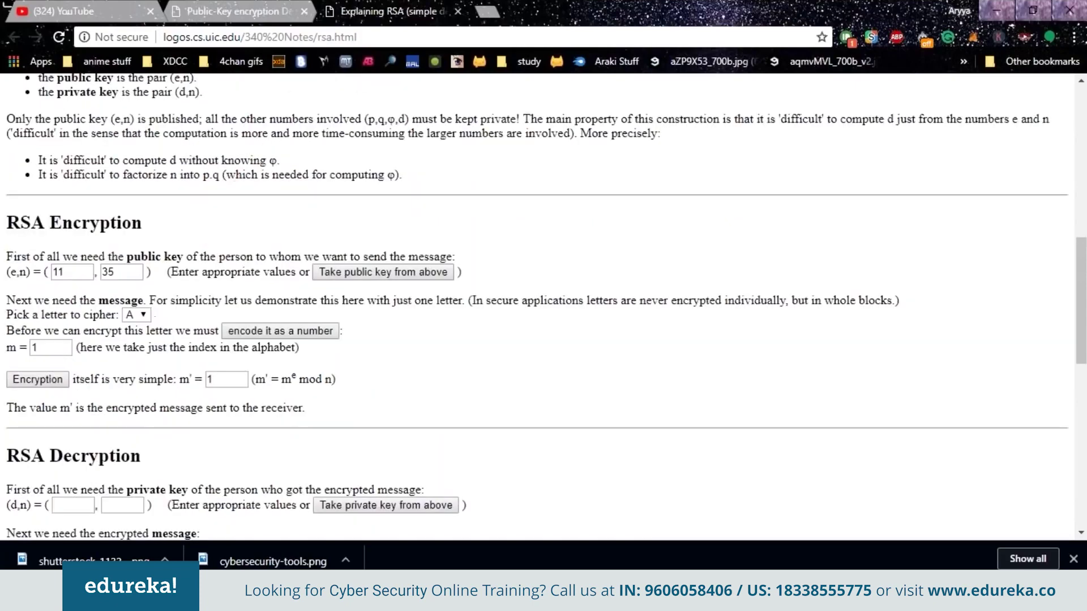
pyautogui.scroll(2, 543, 306)
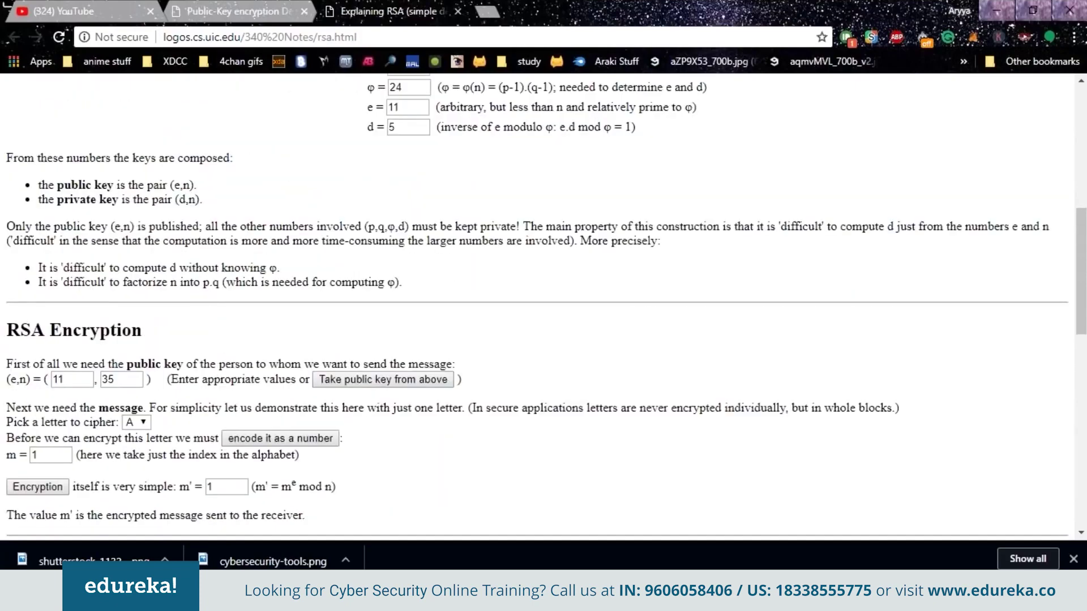
pyautogui.scroll(-3, 91, 435)
pyautogui.click(85, 433)
pyautogui.write('5')
pyautogui.click(129, 433)
pyautogui.write('35')
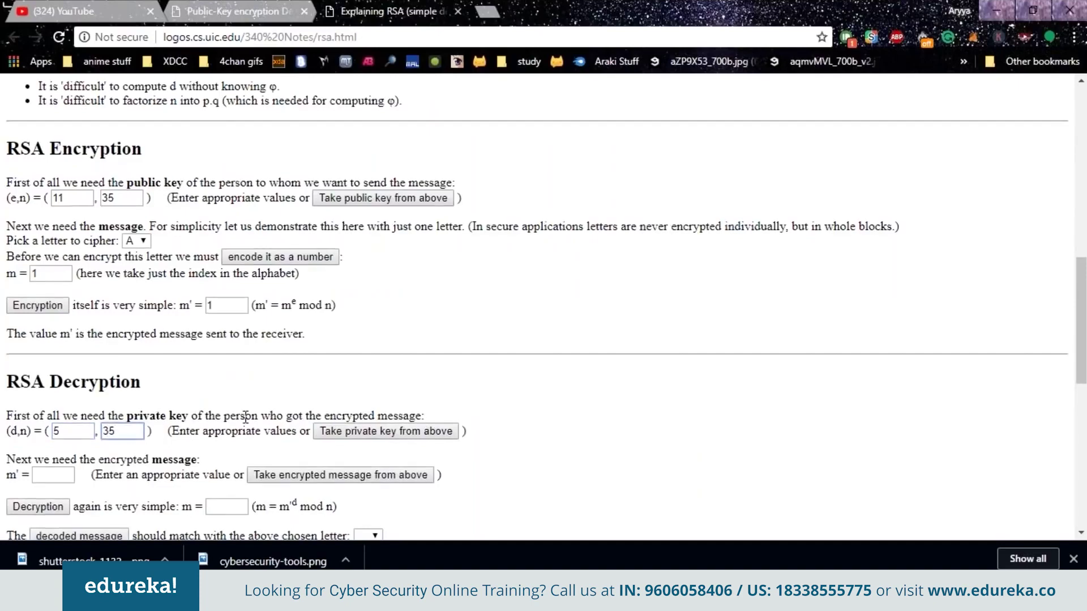
pyautogui.scroll(-1, 245, 417)
pyautogui.click(256, 423)
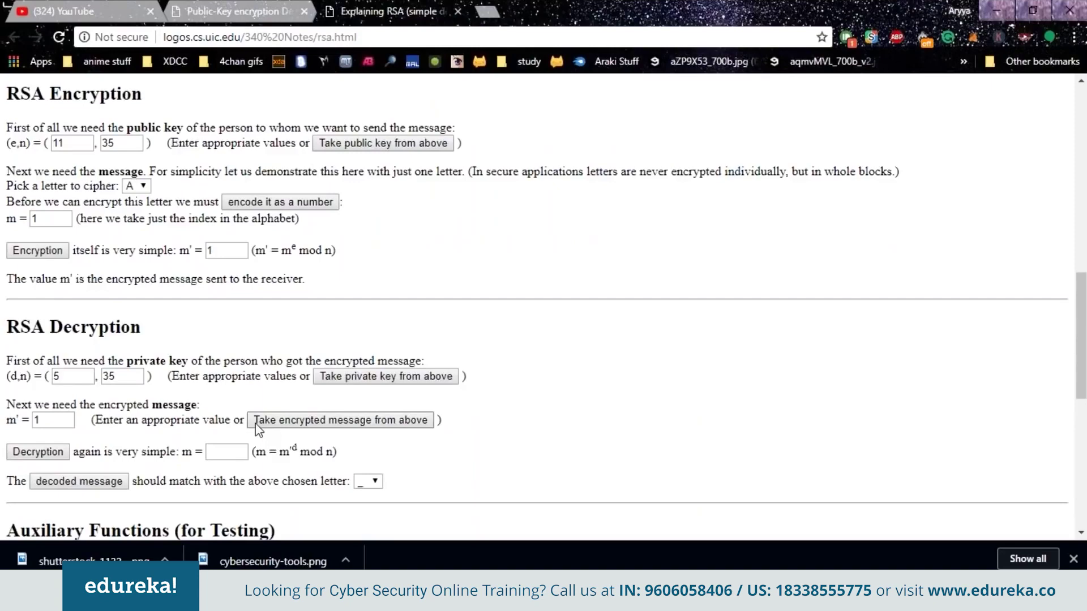
# Decrypt the encrypted message m' into the number m and decode it back into a letter.
pyautogui.scroll(-1, 103, 454)
pyautogui.scroll(-1, 103, 454)
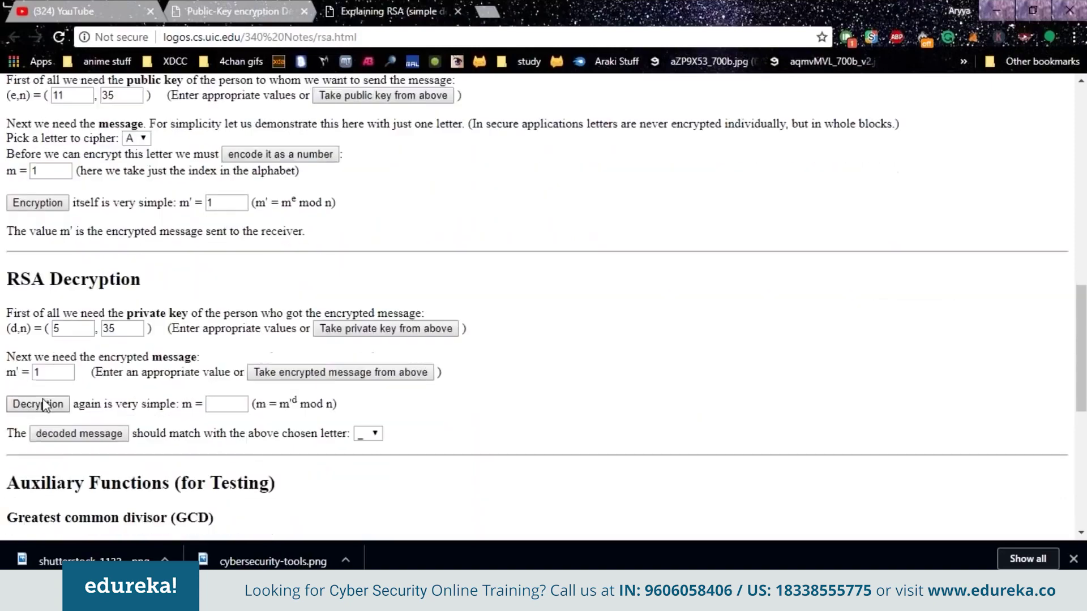
pyautogui.click(46, 406)
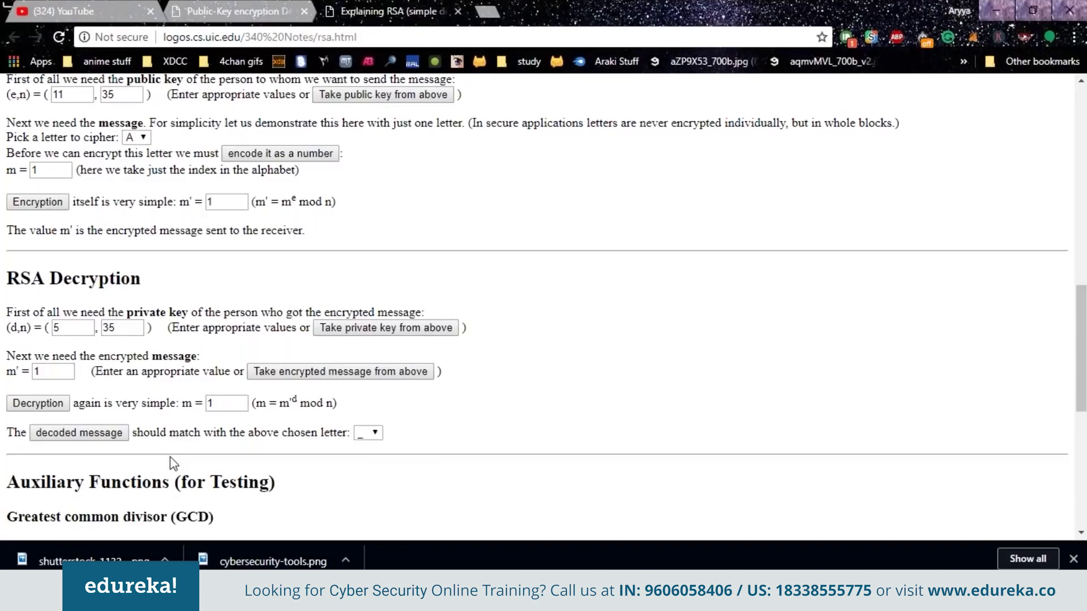
pyautogui.scroll(-1, 173, 464)
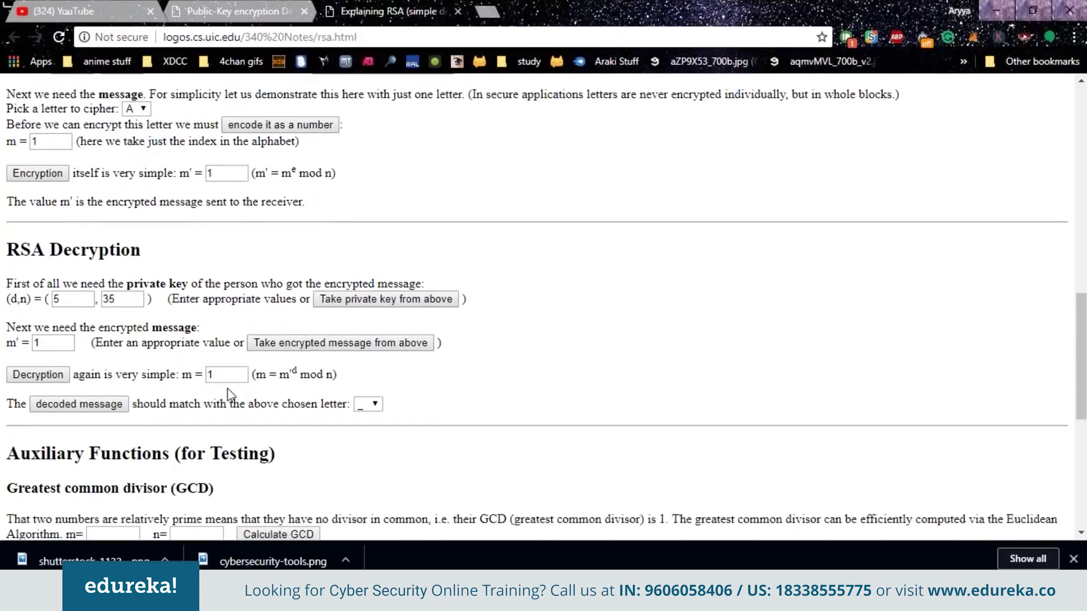
pyautogui.click(115, 405)
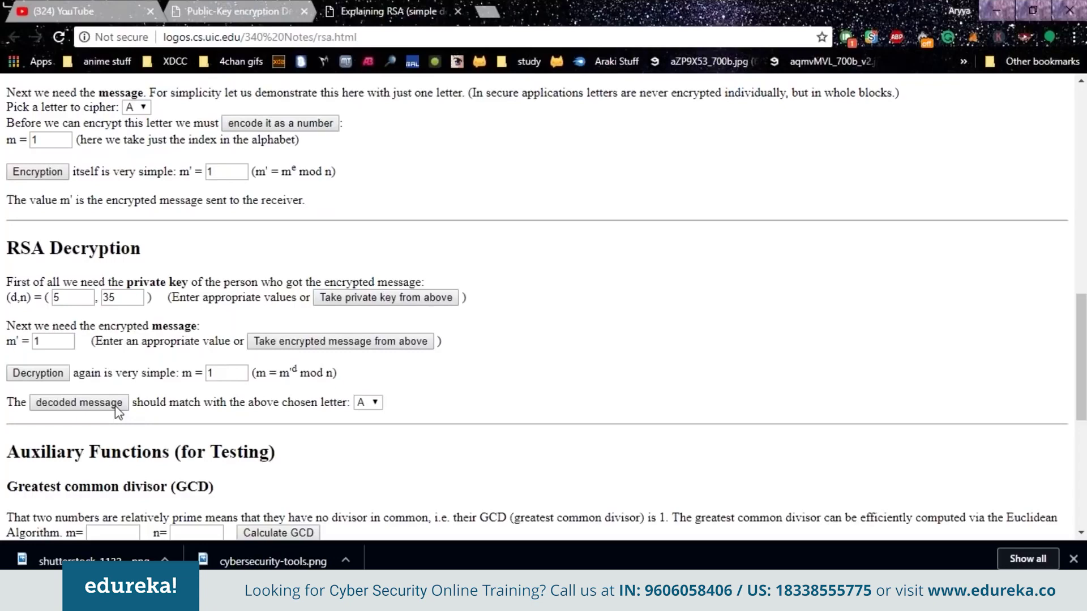
# Review the completed RSA example from the decryption section back through encryption and key generation to the page overview.
pyautogui.scroll(-1, 117, 411)
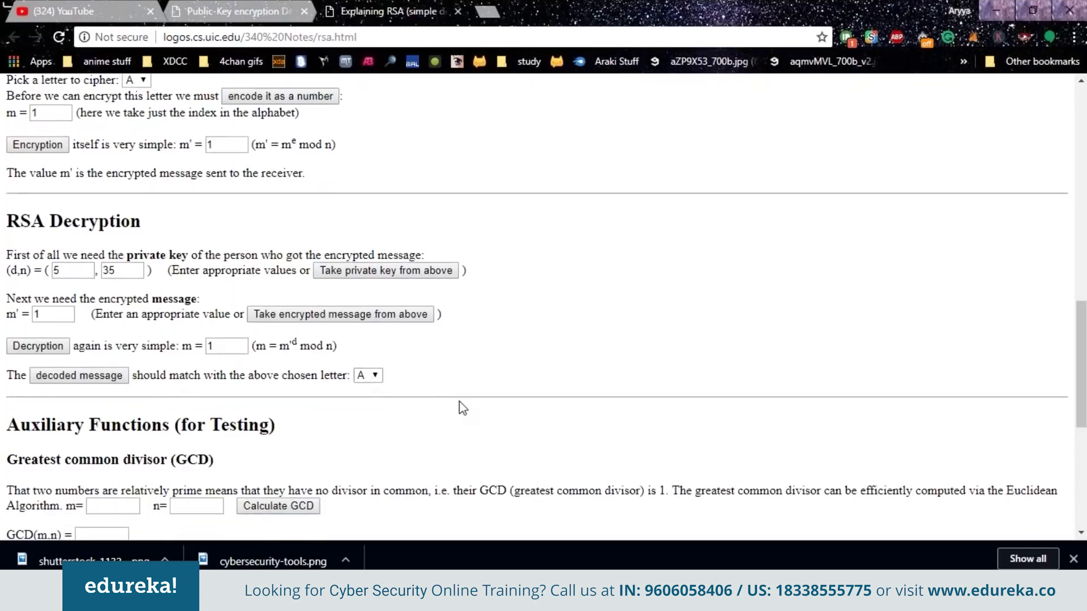
pyautogui.scroll(2, 463, 404)
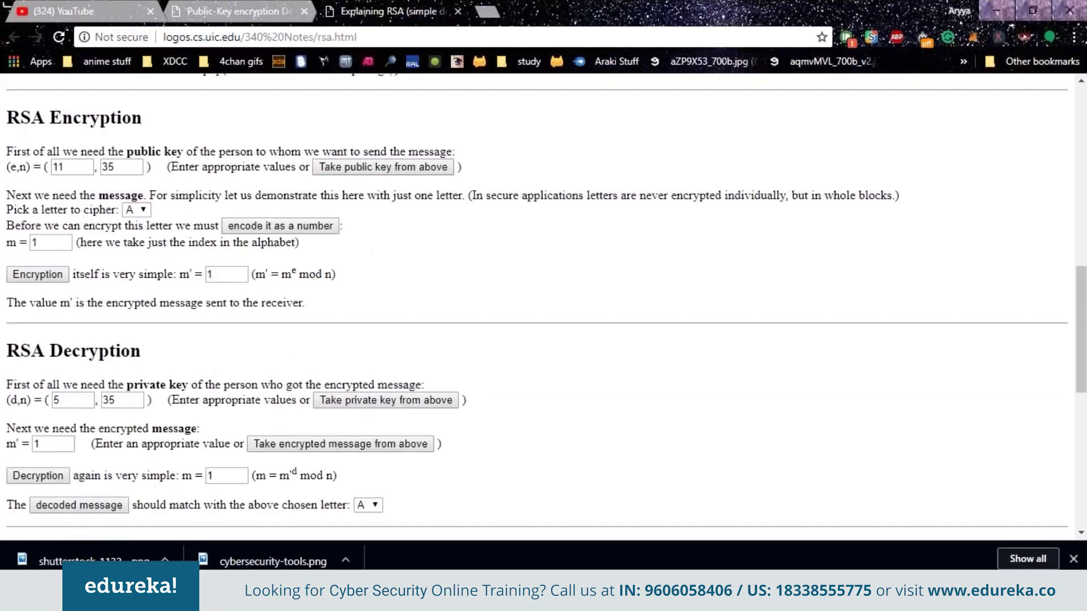
pyautogui.scroll(1, 544, 304)
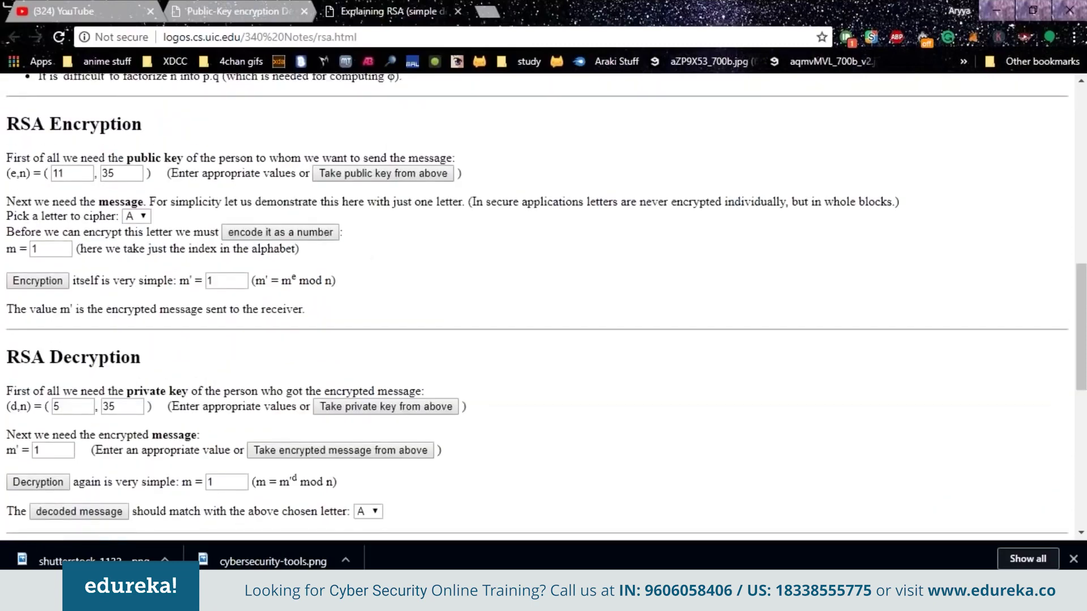
pyautogui.scroll(4, 544, 304)
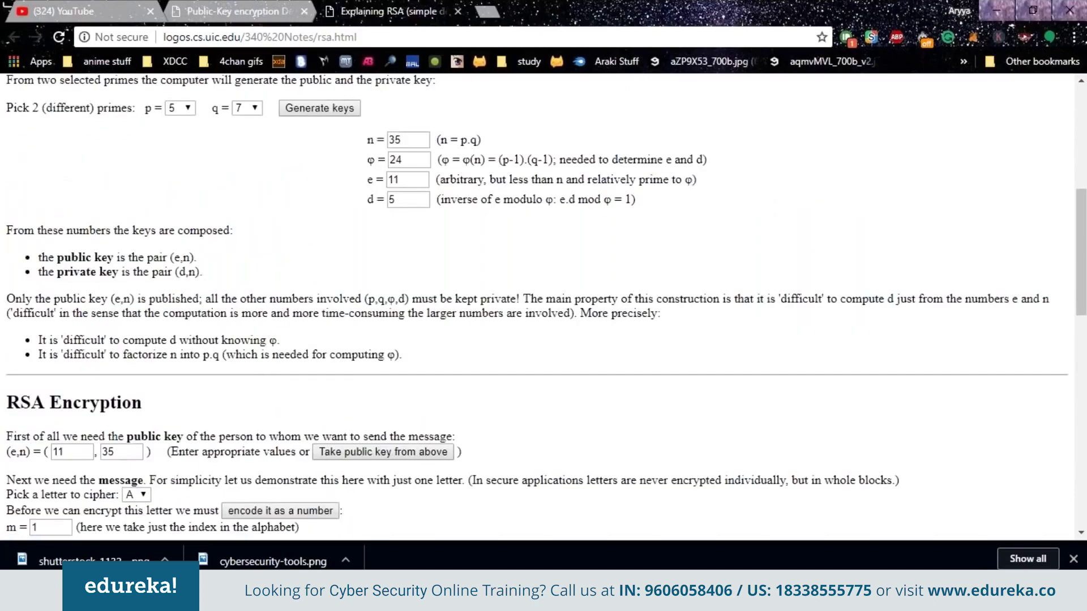
pyautogui.scroll(1, 371, 198)
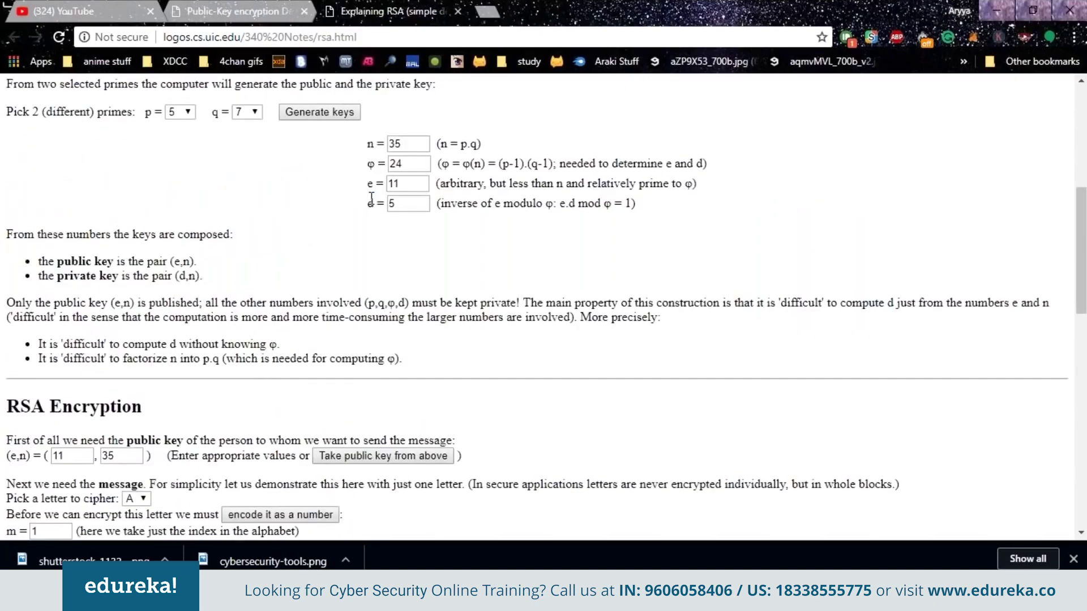
pyautogui.scroll(6, 371, 198)
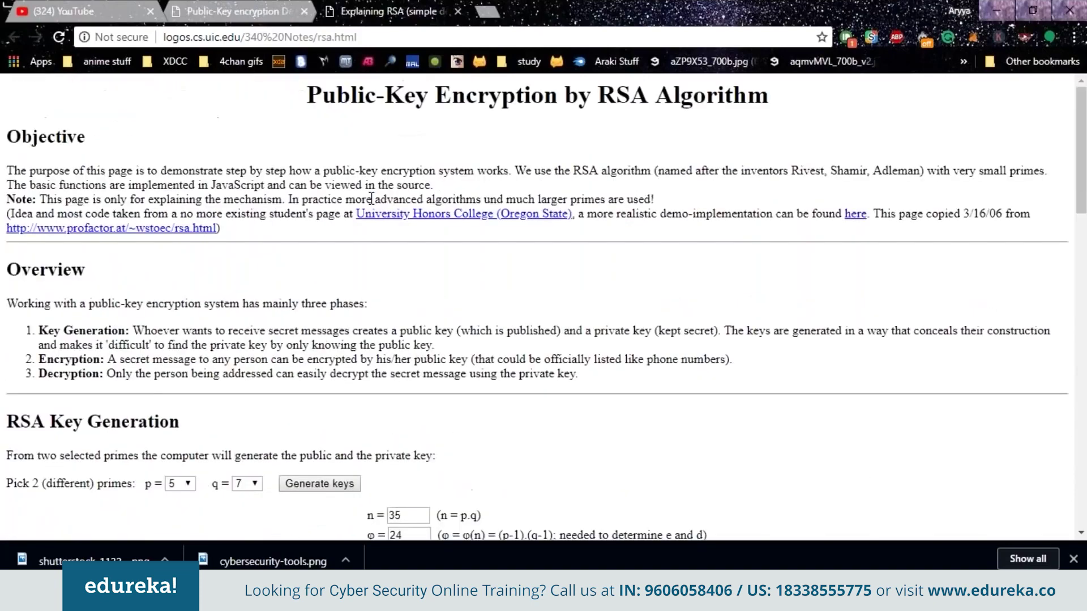